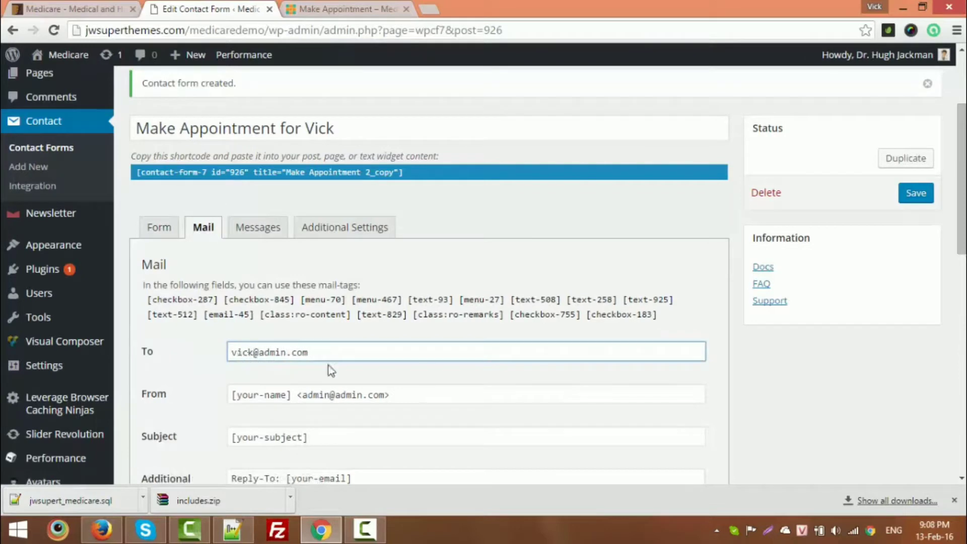
- Set the mail's From field to the doctor's name in square brackets, followed by the e-mail address from the To field
key("ctrl+a")
key("ctrl+c")
left_click(367, 394)
left_click_drag(386, 395, 235, 395)
key("ctrl+v")
key("BackSpace")
type("Vick")
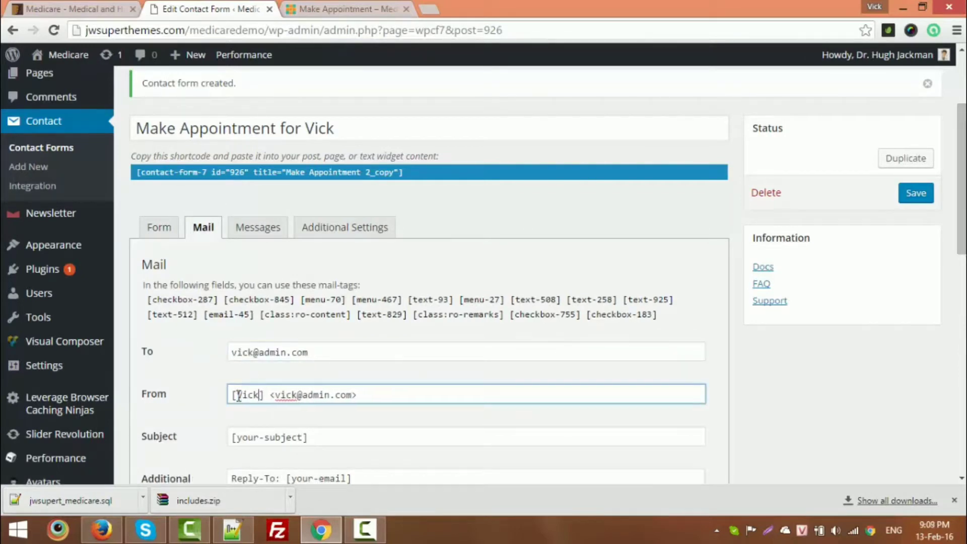
- Replace the mail's subject placeholder with Medical Center, keeping the square brackets
scroll(300, 366, "down", 1)
left_click_drag(300, 366, 235, 366)
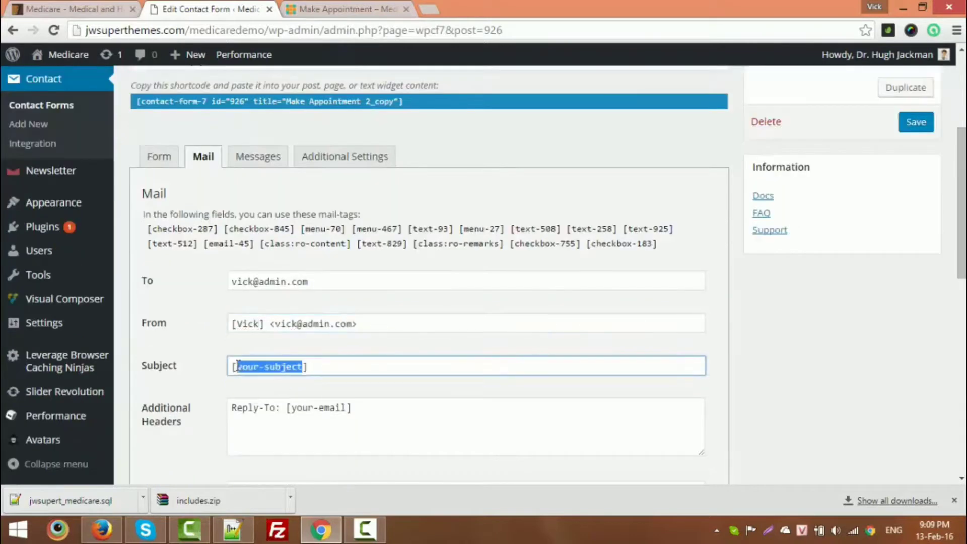
type("Vic")
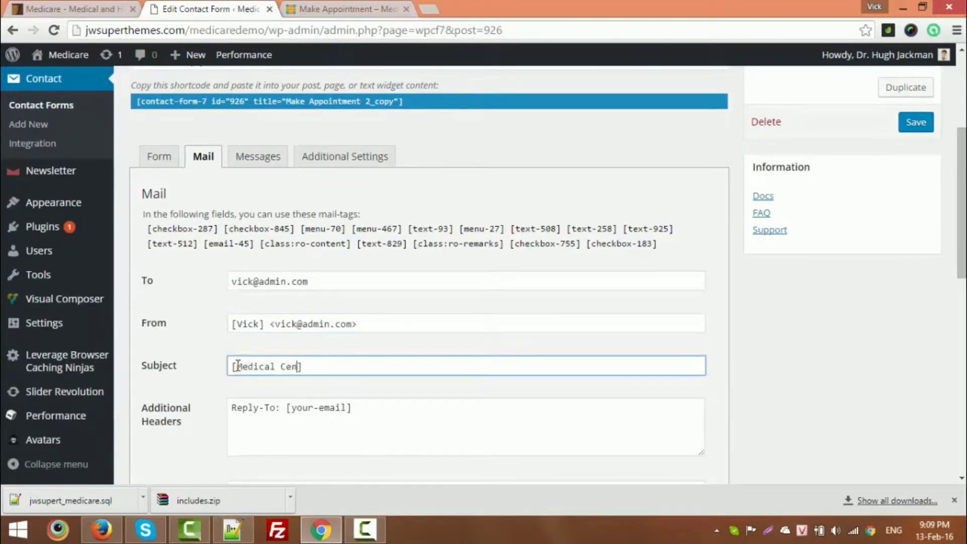
- Remove the website URL line from the end of the message body and extend the site name after Medicare
scroll(238, 366, "down", 2)
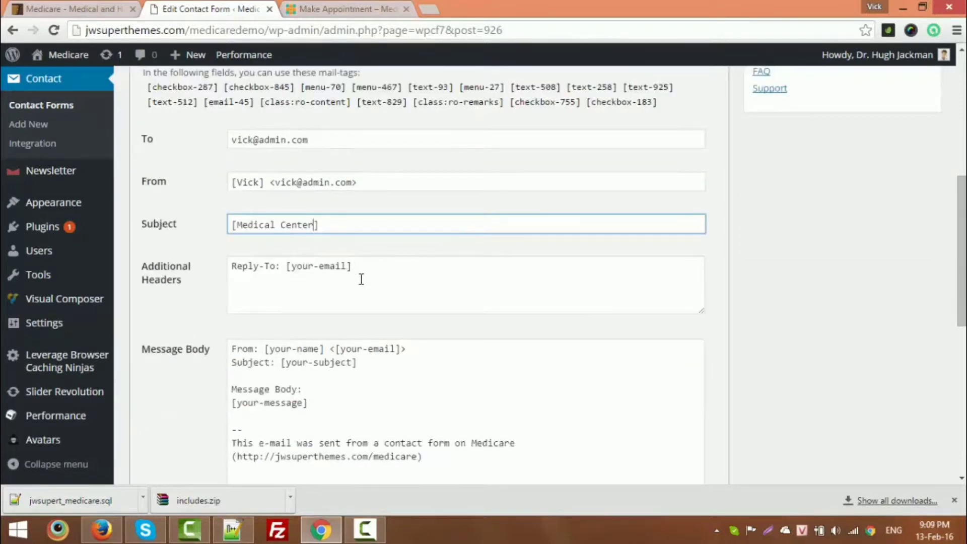
scroll(361, 279, "down", 1)
left_click_drag(425, 386, 223, 388)
key("BackSpace")
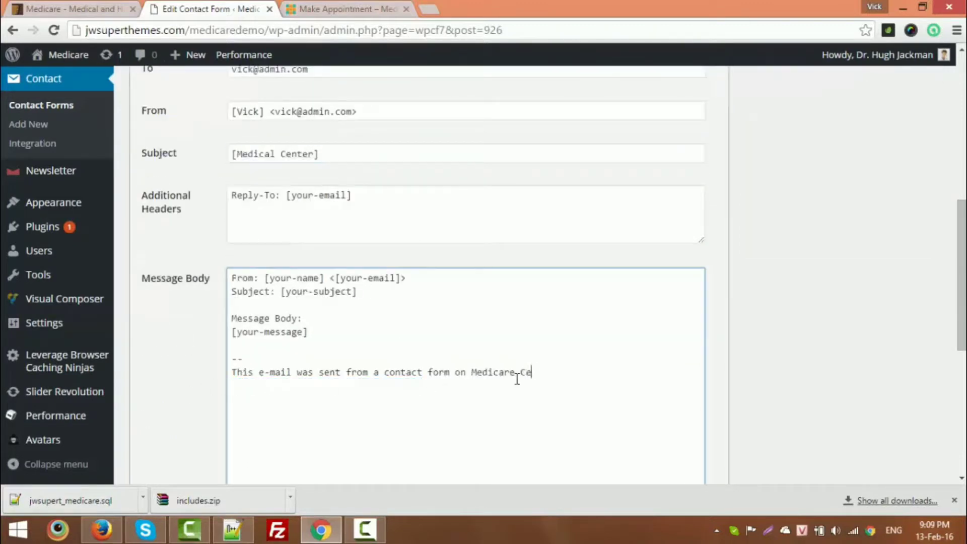
- Review the contact form's messages and additional settings, and save the form
scroll(712, 320, "up", 3)
left_click(256, 156)
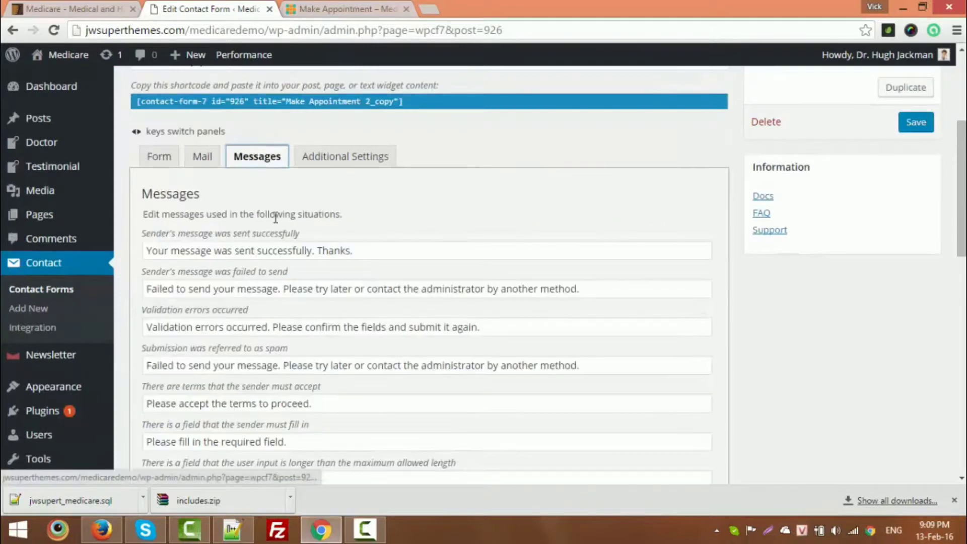
left_click(345, 155)
left_click(916, 152)
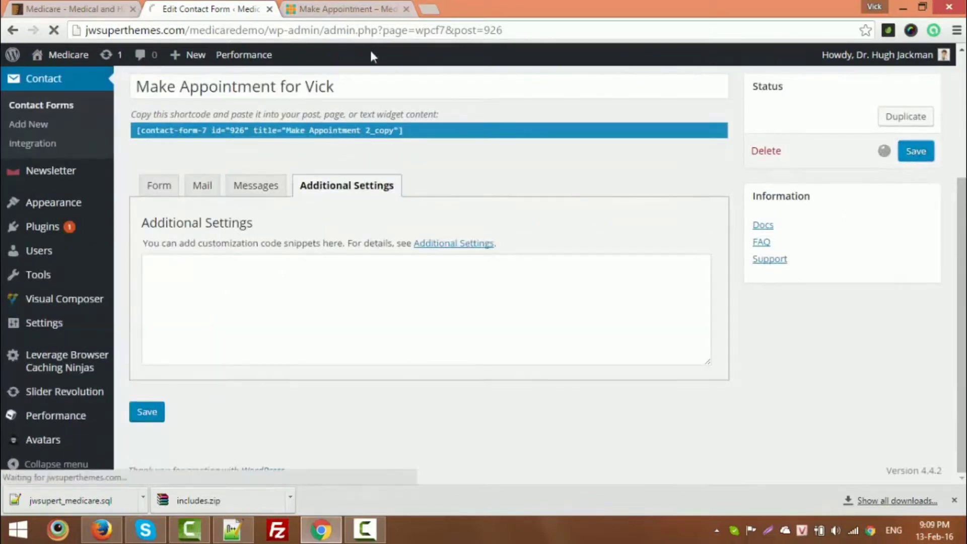
left_click(347, 10)
left_click(212, 8)
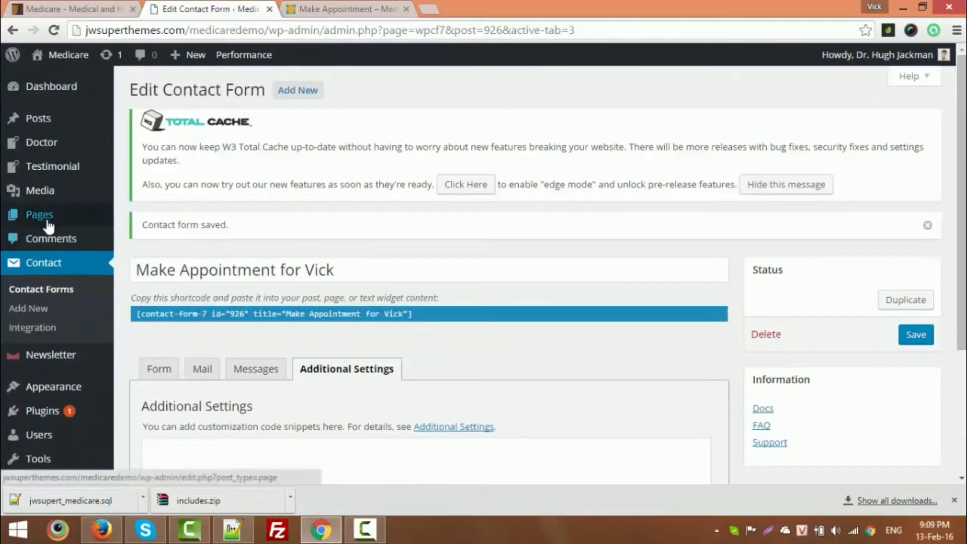
- Find the existing Make Appointment page in the list of all pages and open it for editing
mouse_move(49, 221)
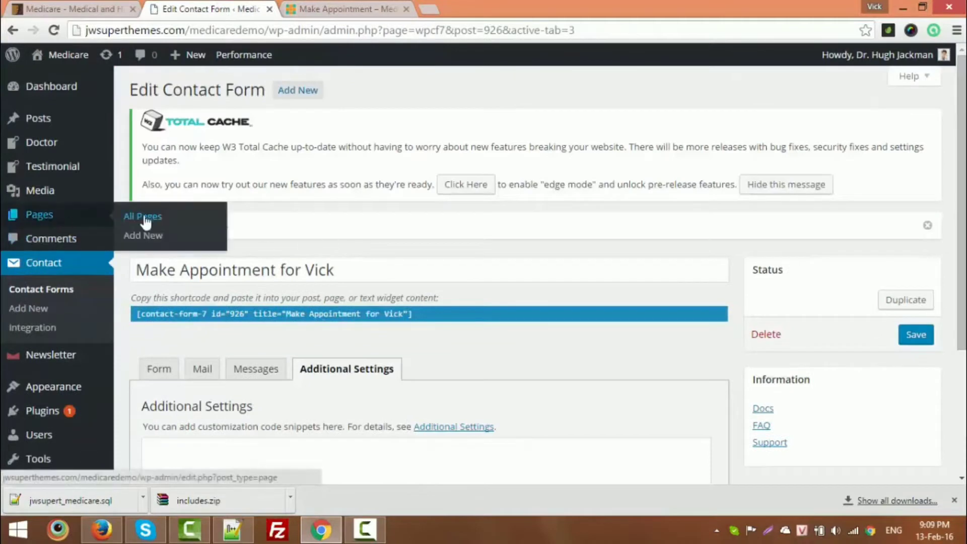
left_click(146, 222)
left_click(348, 9)
left_click(215, 10)
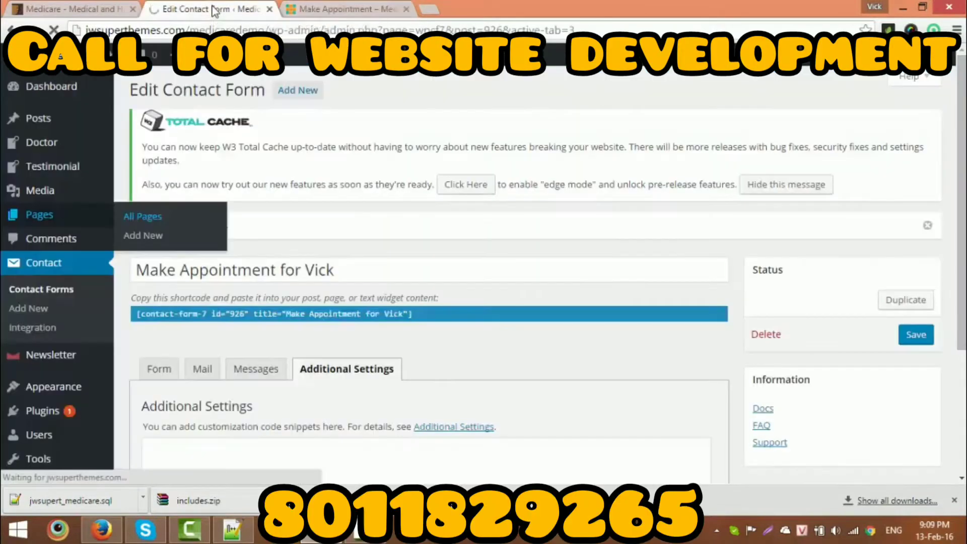
scroll(334, 297, "down", 10)
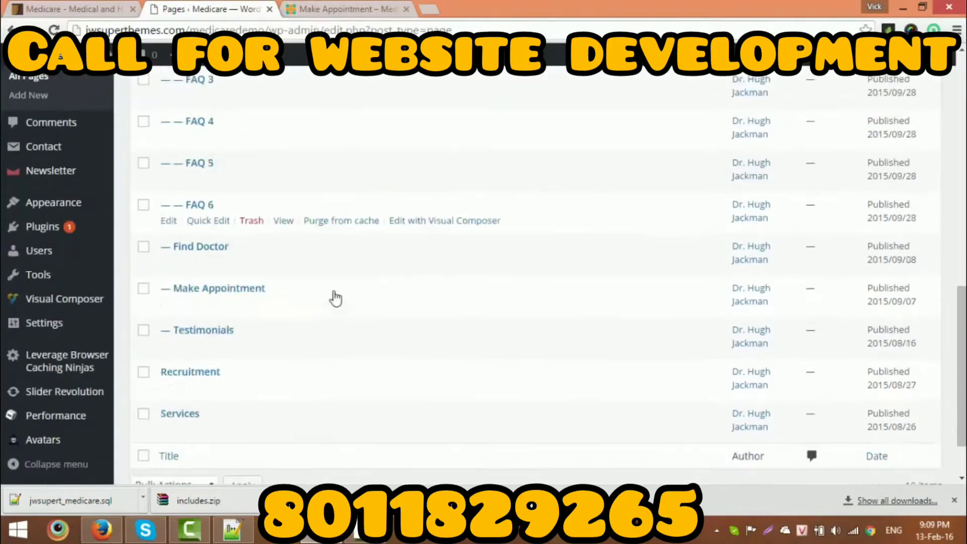
scroll(360, 317, "down", 1)
scroll(205, 371, "up", 2)
left_click(168, 375)
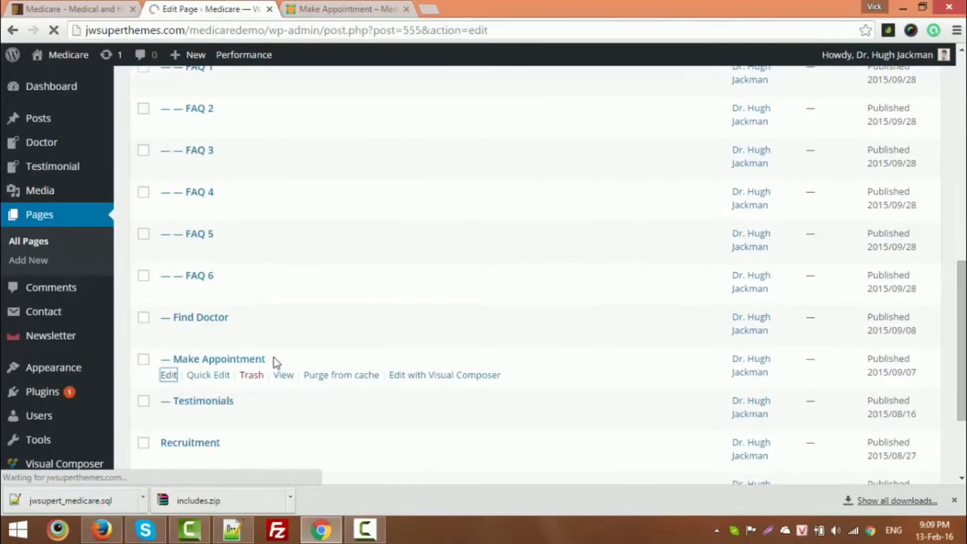
- Show the Make Appointment page's content as raw text and copy all of its code
scroll(271, 349, "down", 1)
left_click(189, 251)
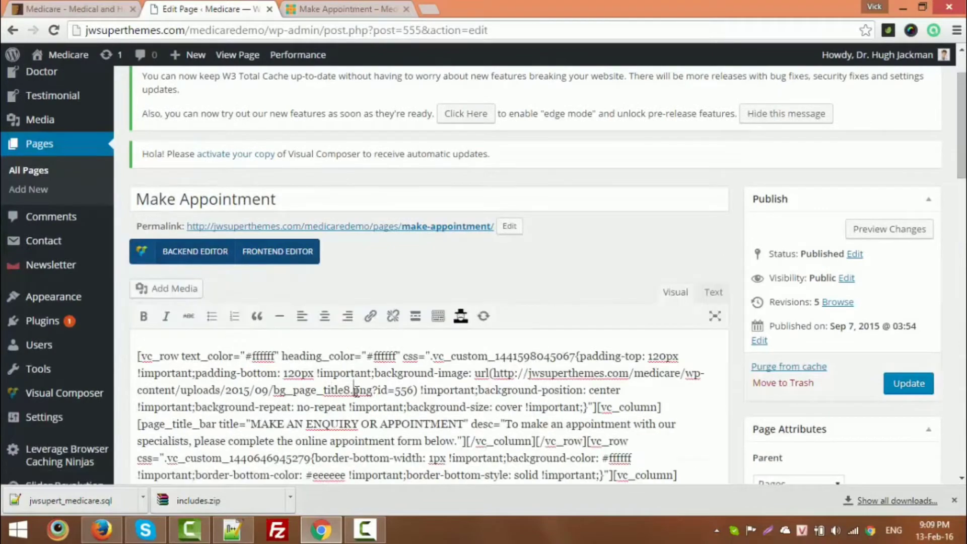
left_click(713, 291)
scroll(442, 393, "down", 5)
key("ctrl+a")
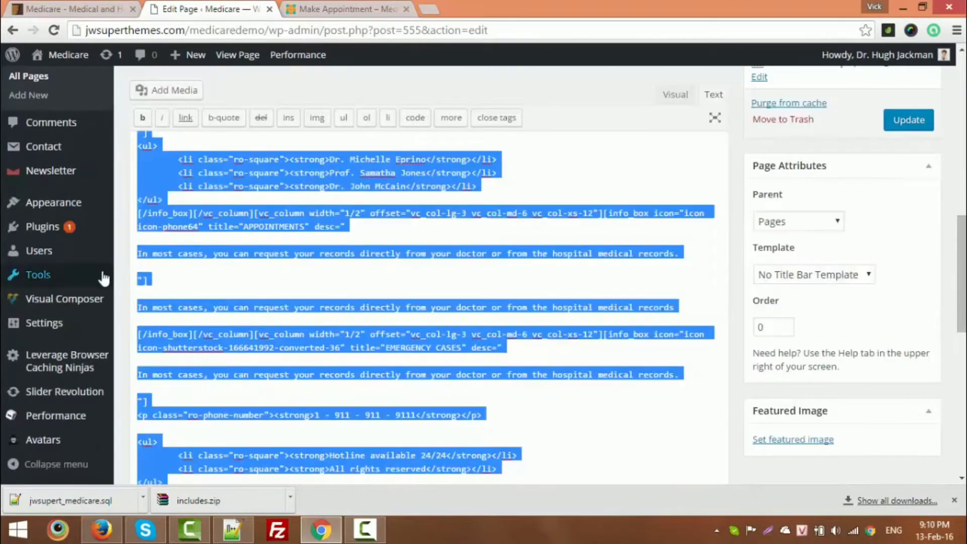
- Create a new page titled "Make Appointment for" followed by the doctor's name
scroll(103, 272, "up", 3)
left_click(40, 261)
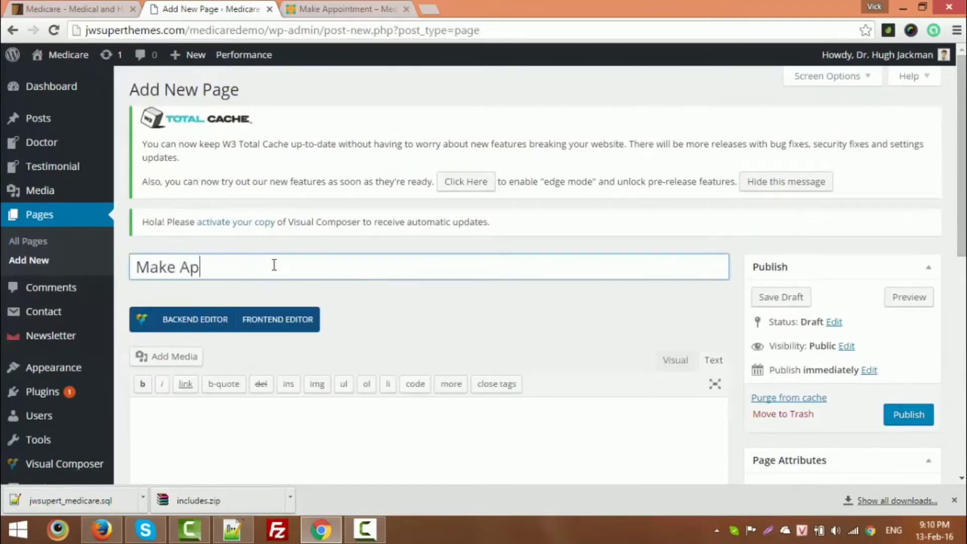
type("Make Appointment for Vick")
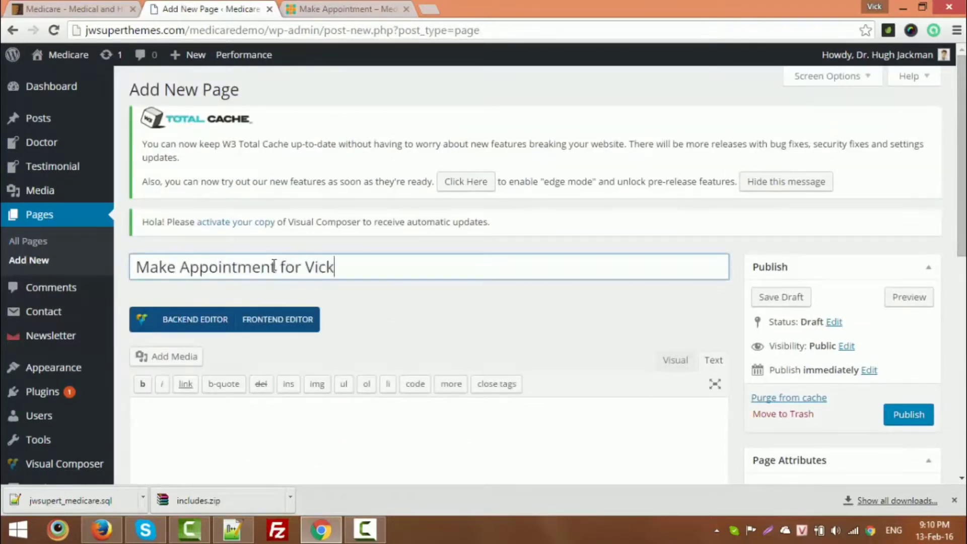
- Paste the copied Make Appointment page code into the new page's text content
scroll(273, 265, "down", 1)
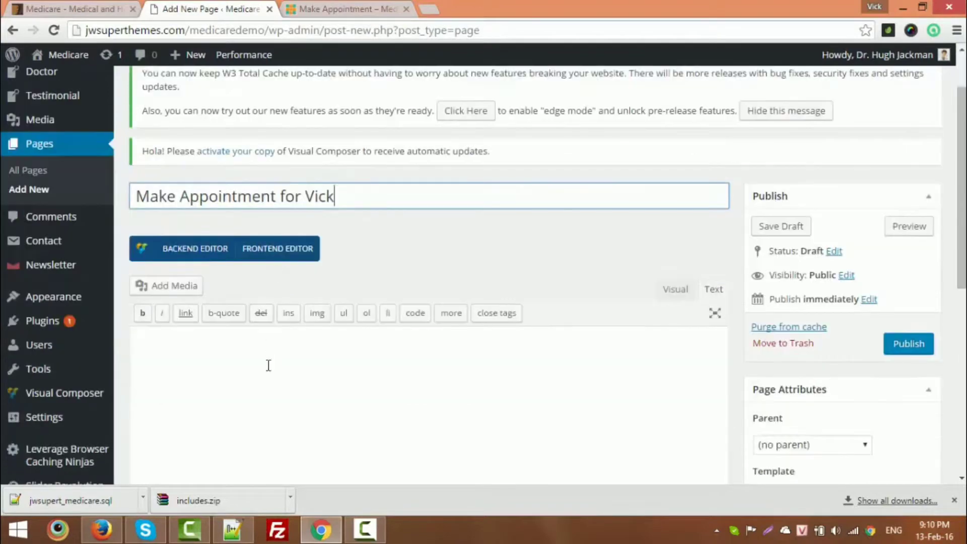
left_click(180, 248)
left_click(432, 296)
key("ctrl+v")
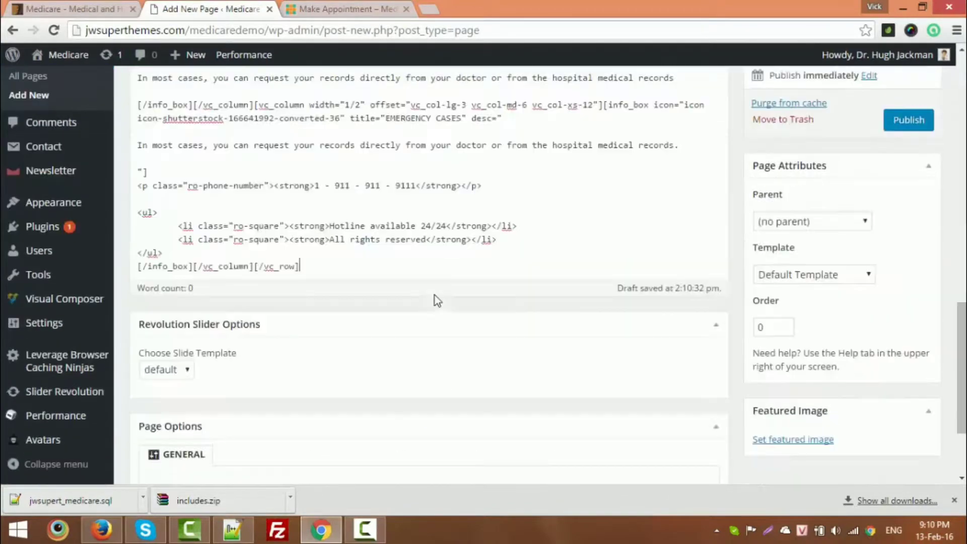
- Switch the page to the backend editor and set its Contact Form 7 element to the doctor's own appointment form
scroll(304, 338, "up", 4)
scroll(305, 338, "up", 3)
left_click(161, 199)
scroll(518, 310, "down", 4)
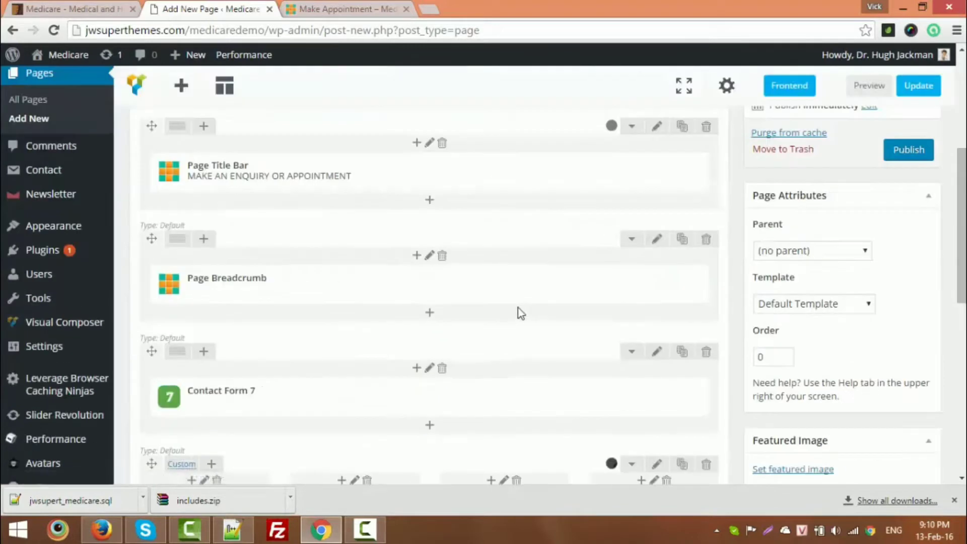
left_click(451, 403)
left_click(688, 265)
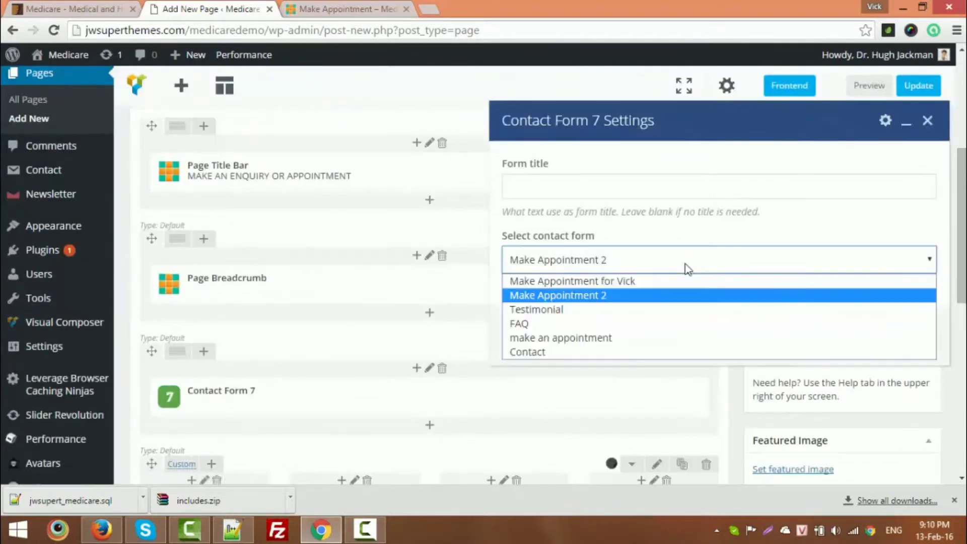
left_click(609, 281)
left_click(649, 335)
- Append "This fom for Doctor" and the doctor's name to the Page Title Bar description and save the element
scroll(397, 352, "down", 6)
scroll(352, 343, "up", 8)
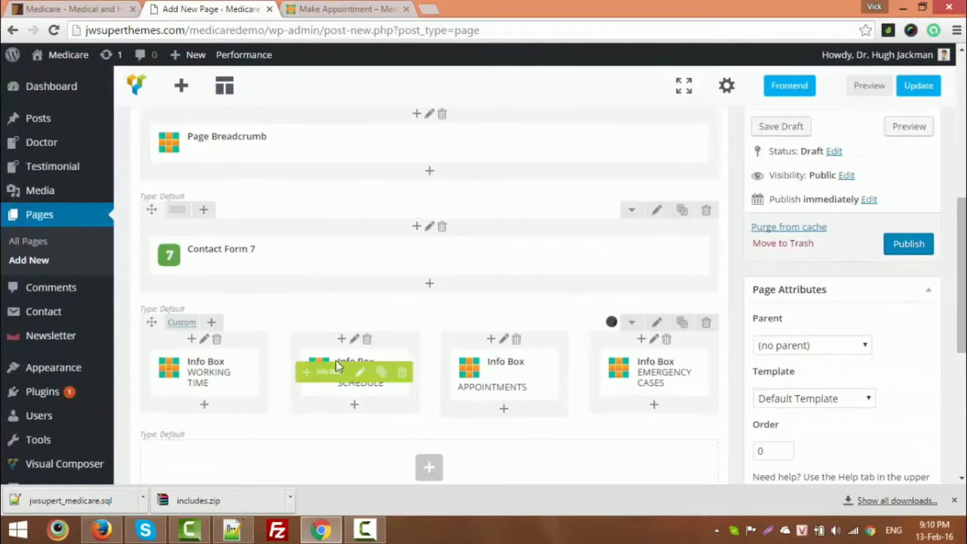
left_click(443, 282)
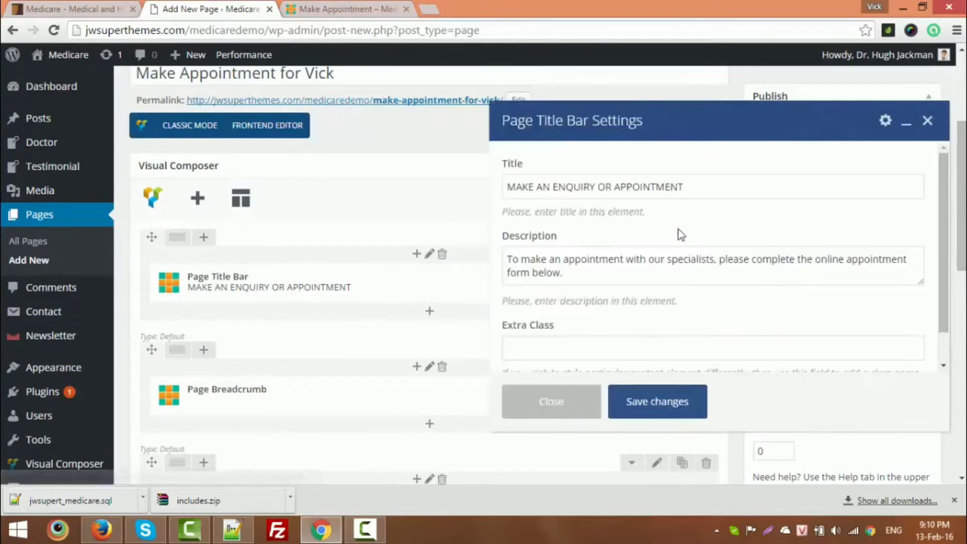
left_click(912, 260)
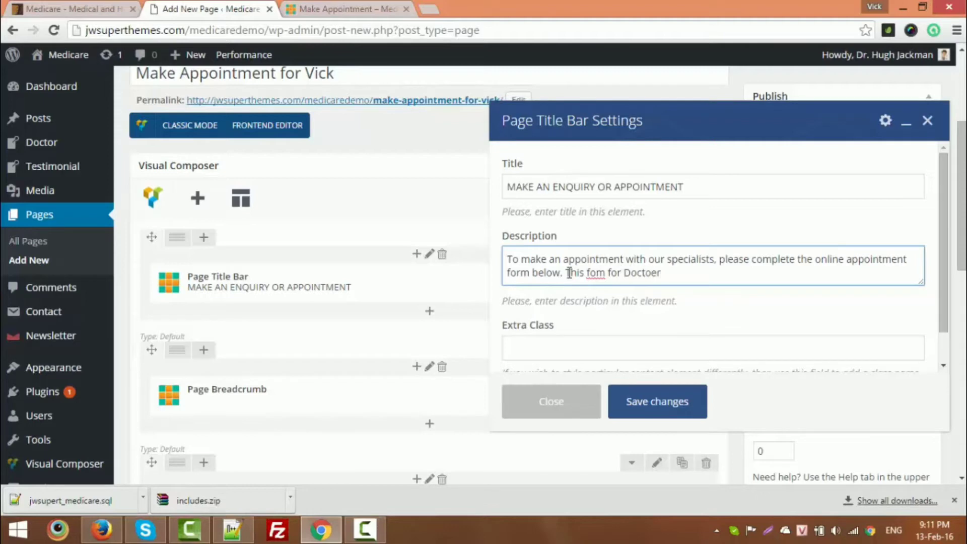
left_click(637, 402)
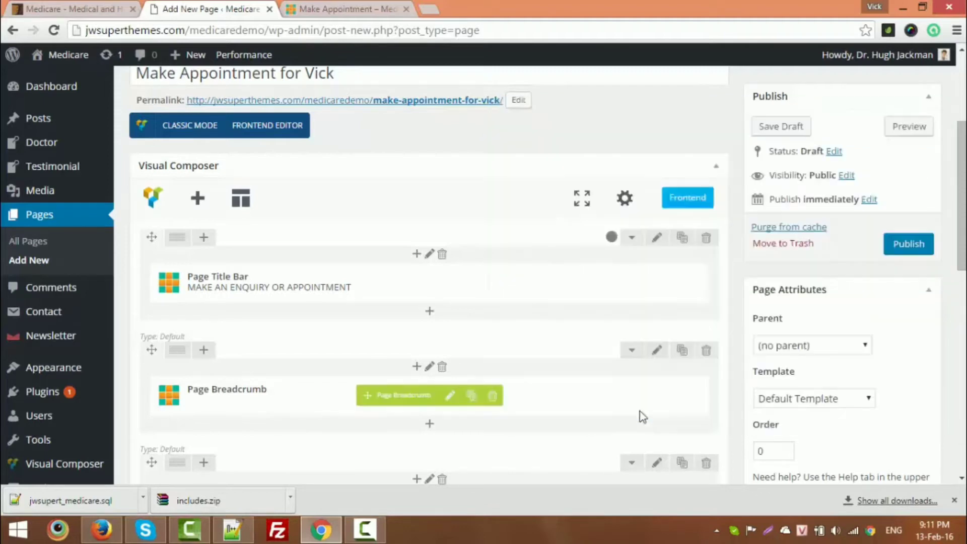
- Reopen the Contact Form 7 element's settings, reselect the doctor's appointment form and save the changes
scroll(367, 393, "down", 2)
left_click(447, 398)
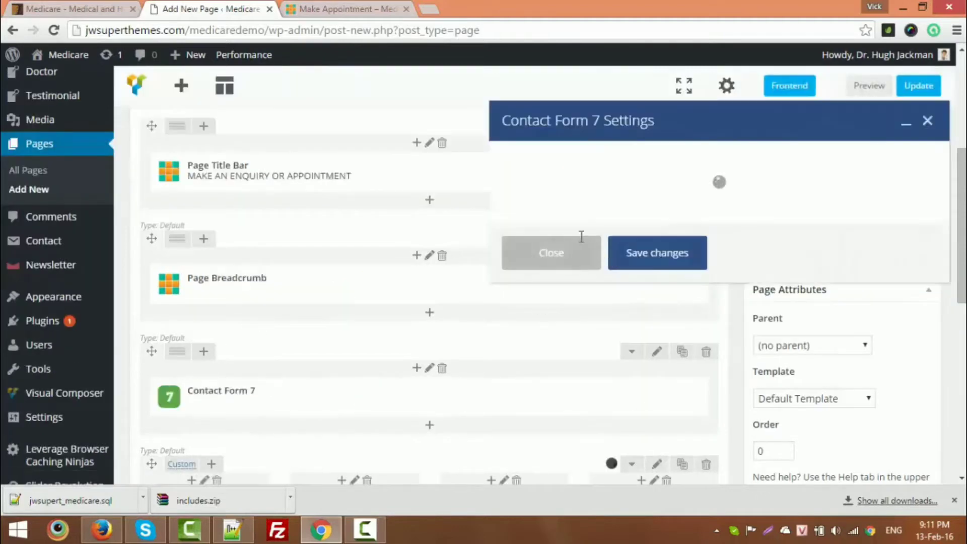
left_click(579, 257)
left_click(579, 281)
left_click(642, 332)
- Change the opening times in the Working Time info box's text content to 08:30 and save the element
scroll(383, 362, "down", 3)
scroll(383, 361, "down", 2)
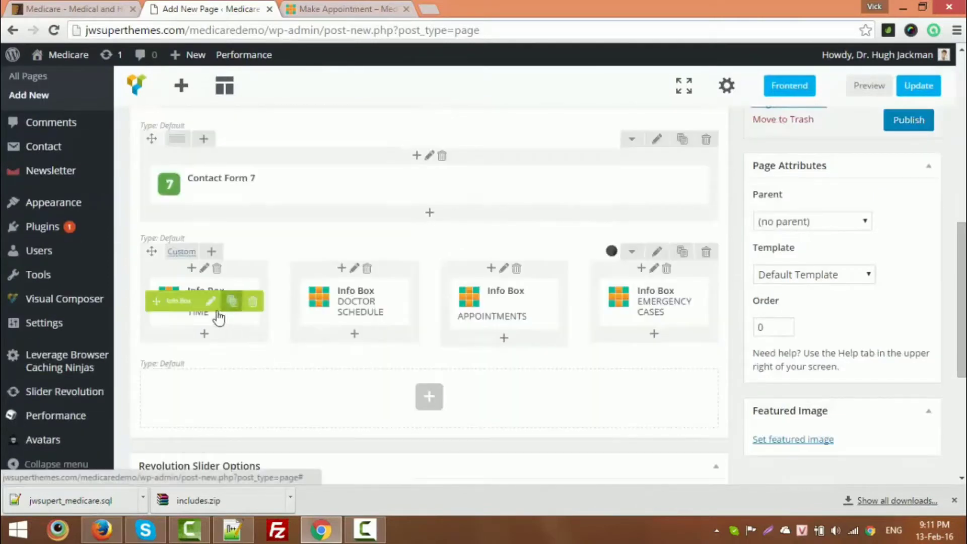
left_click(210, 301)
scroll(663, 259, "down", 2)
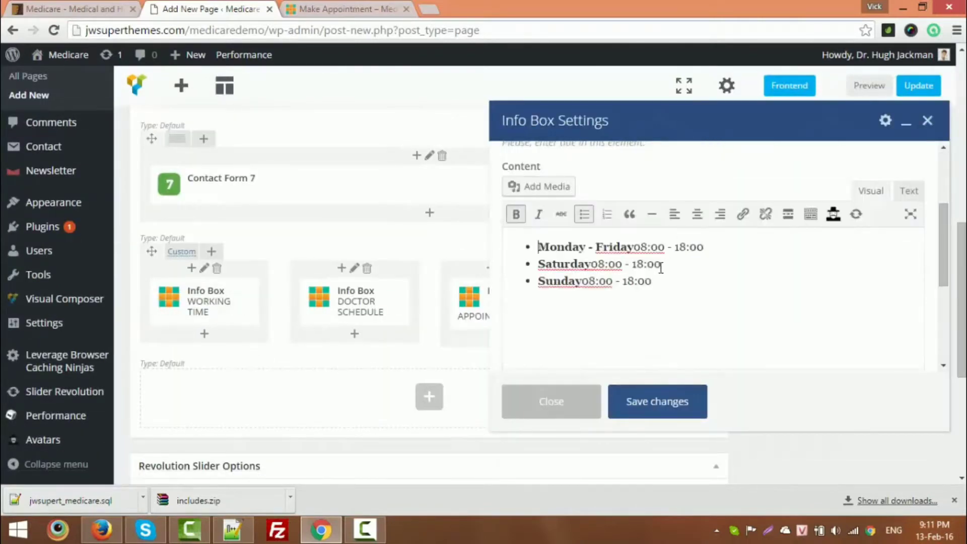
left_click(909, 191)
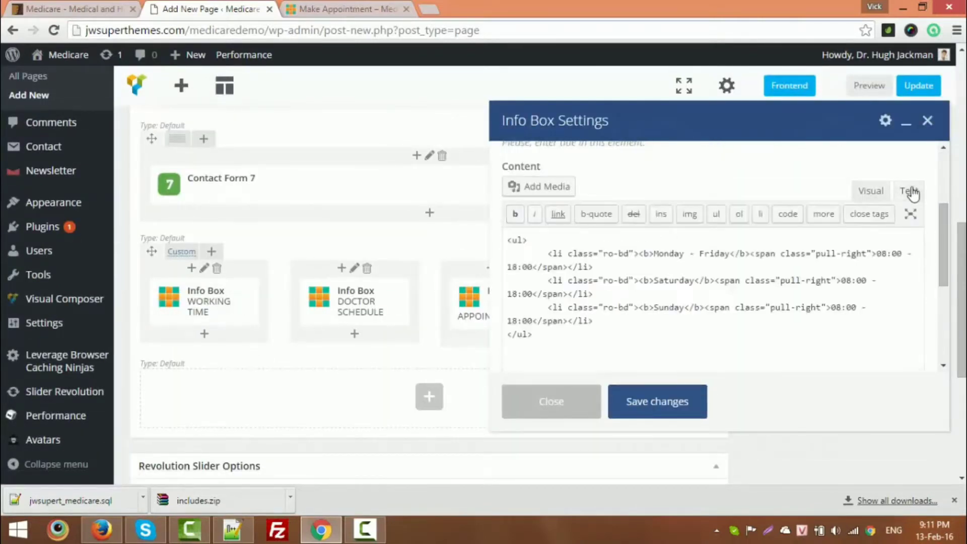
left_click(897, 252)
key("BackSpace")
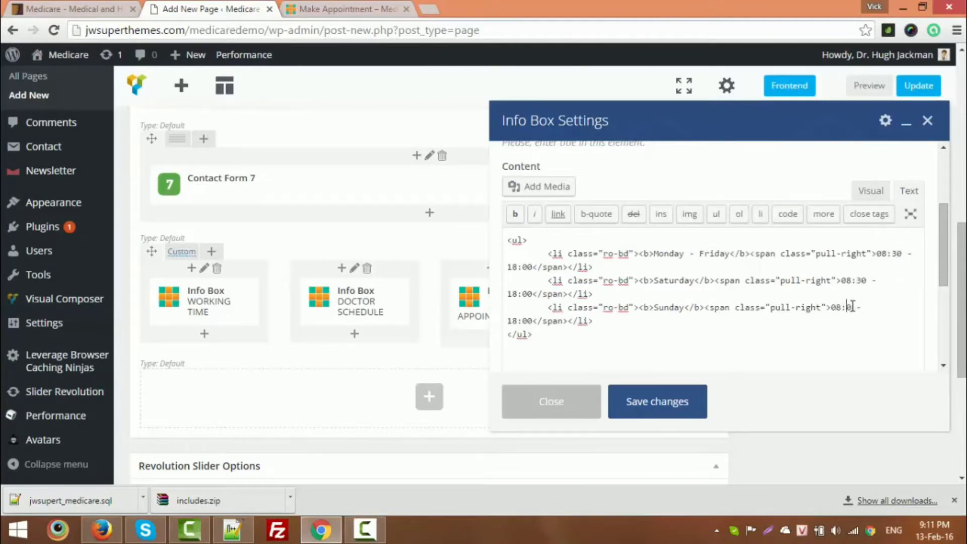
left_click(677, 393)
- Publish the new appointment page and review the live page in a new browser tab
left_click(924, 93)
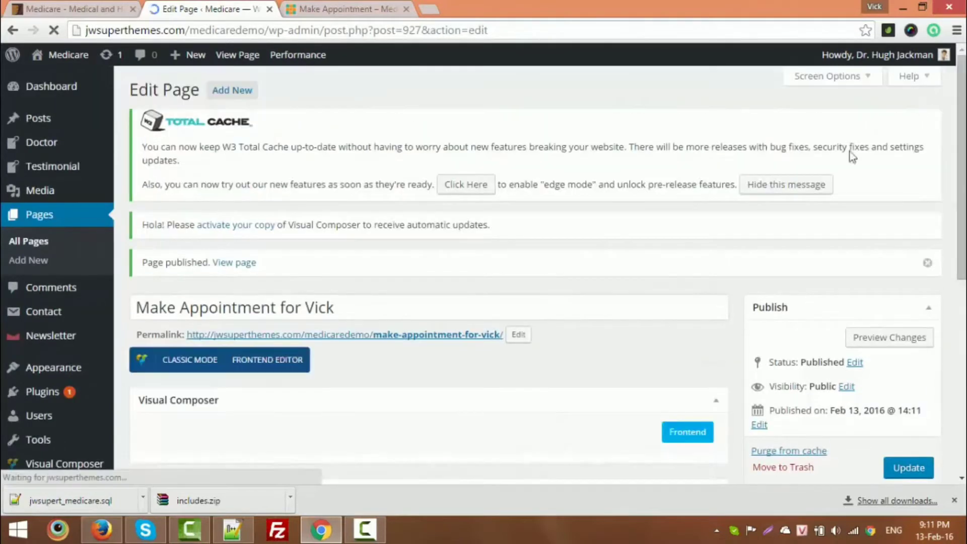
right_click(485, 333)
left_click(508, 345)
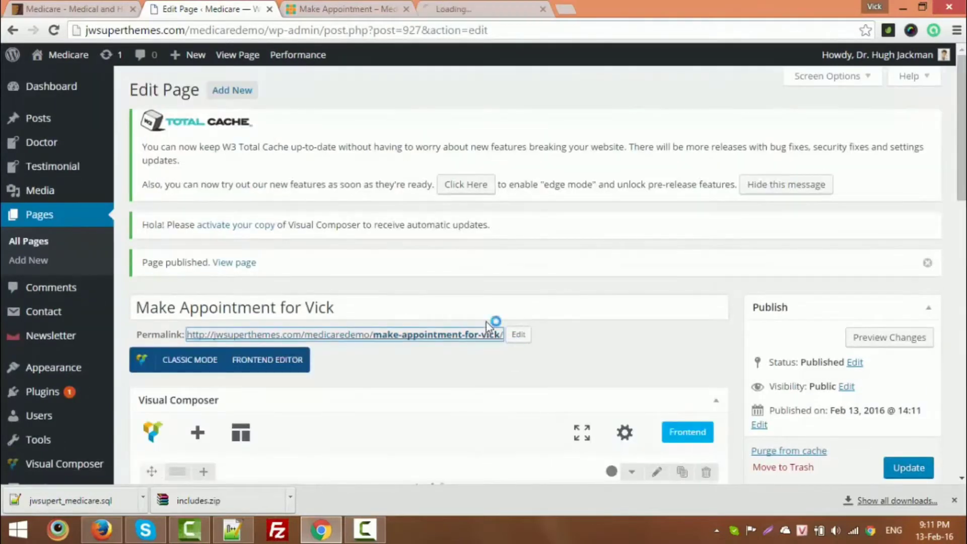
left_click(491, 9)
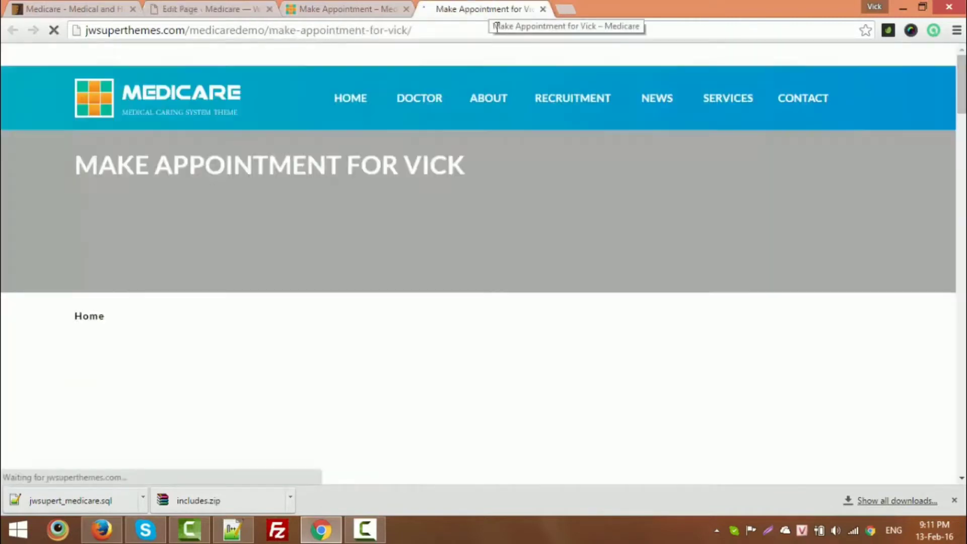
scroll(664, 373, "down", 4)
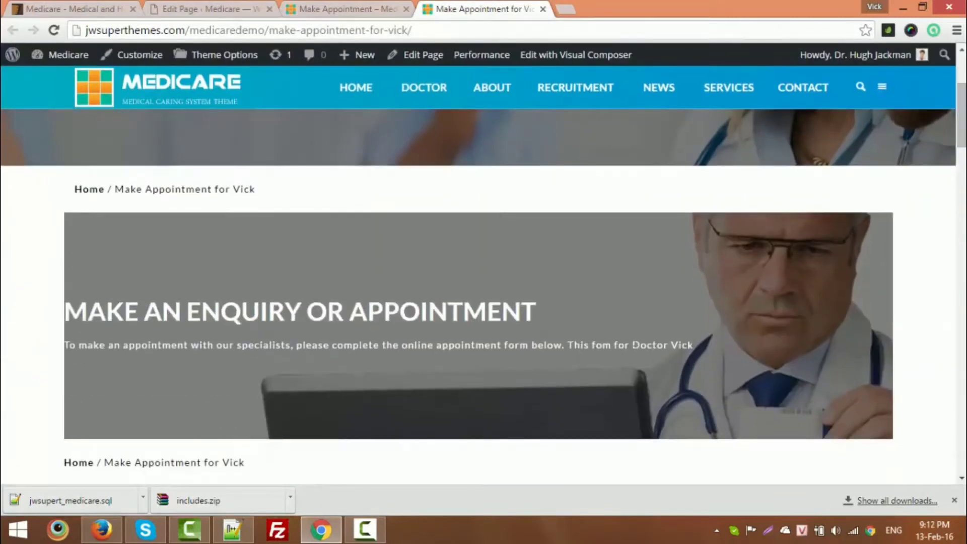
scroll(643, 346, "down", 20)
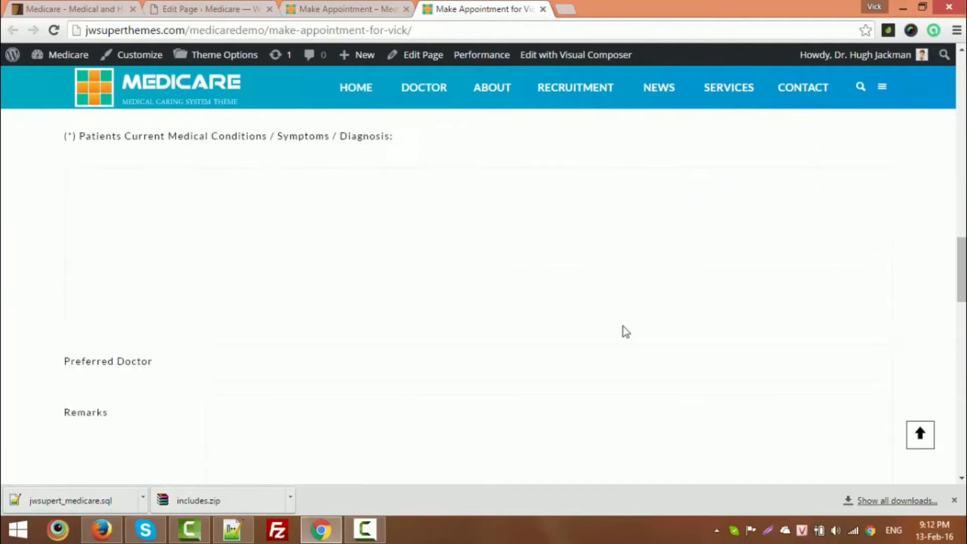
- Go to the Doctor list in the WordPress admin and open the doctor assigned to Geneva Hospital for editing
left_click(211, 9)
left_click(43, 140)
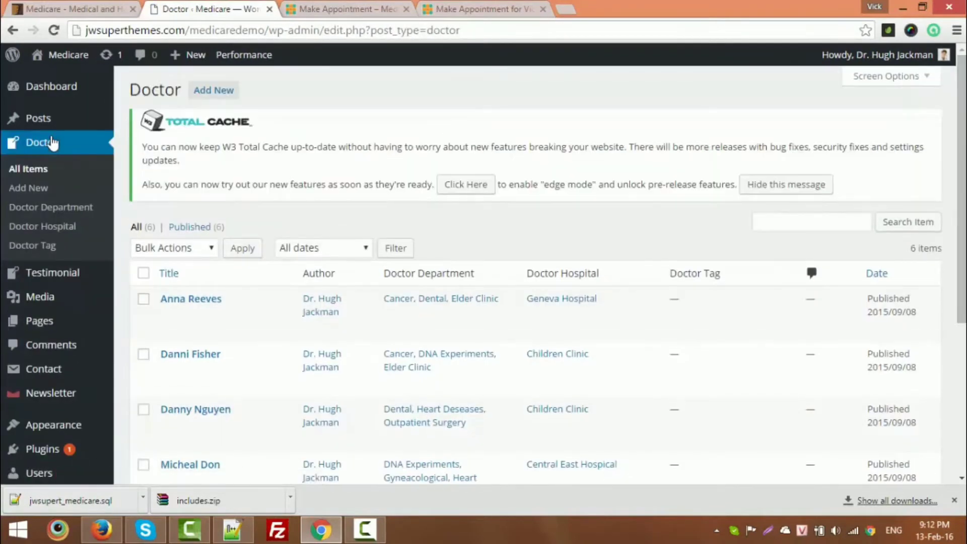
scroll(225, 257, "down", 2)
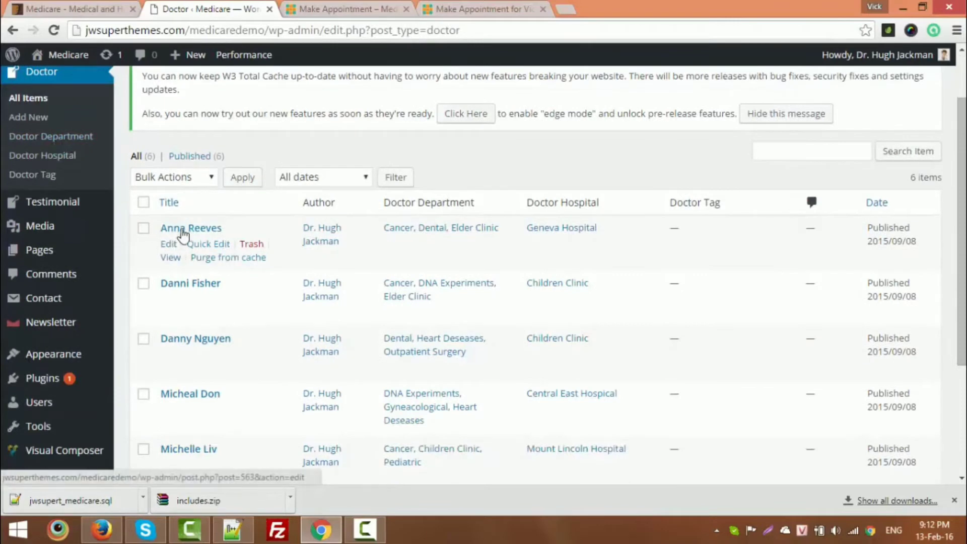
left_click(170, 245)
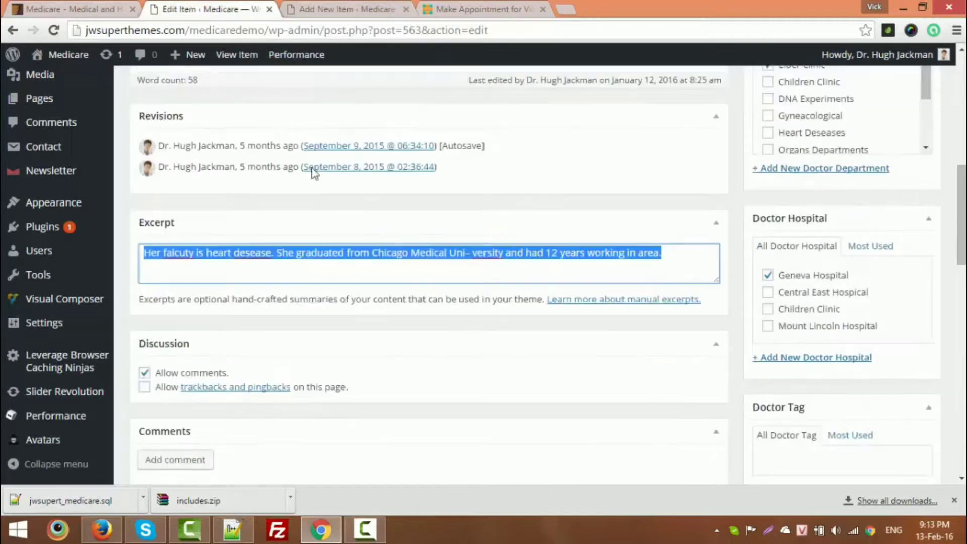
- Copy the Major value "Heart diseases" from the existing doctor's settings into the new doctor item
scroll(334, 195, "down", 10)
left_click_drag(406, 239, 280, 246)
key("ctrl+c")
left_click(352, 10)
left_click(391, 236)
key("ctrl+v")
- Enter the doctor's phone number and e-mail address in the new item's Doctor Settings
left_click(378, 291)
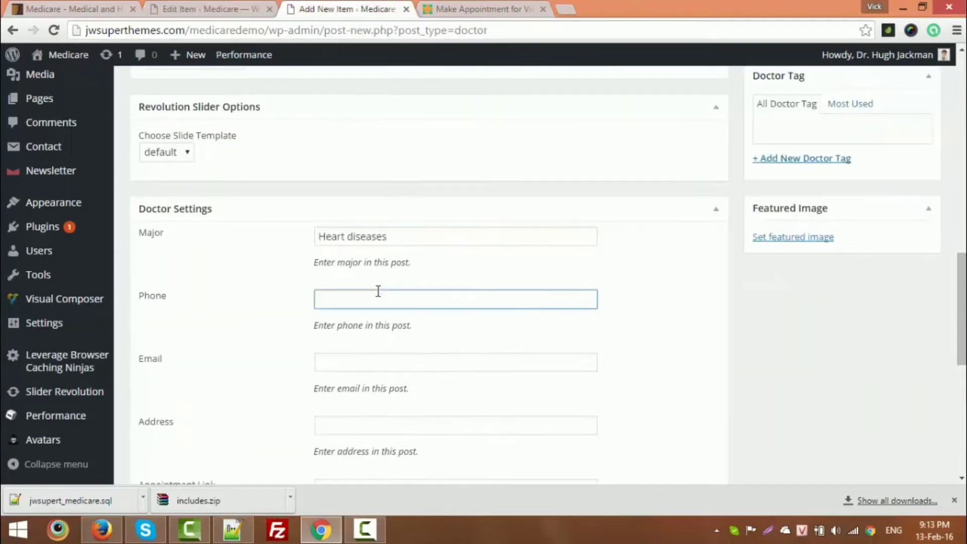
scroll(378, 292, "down", 3)
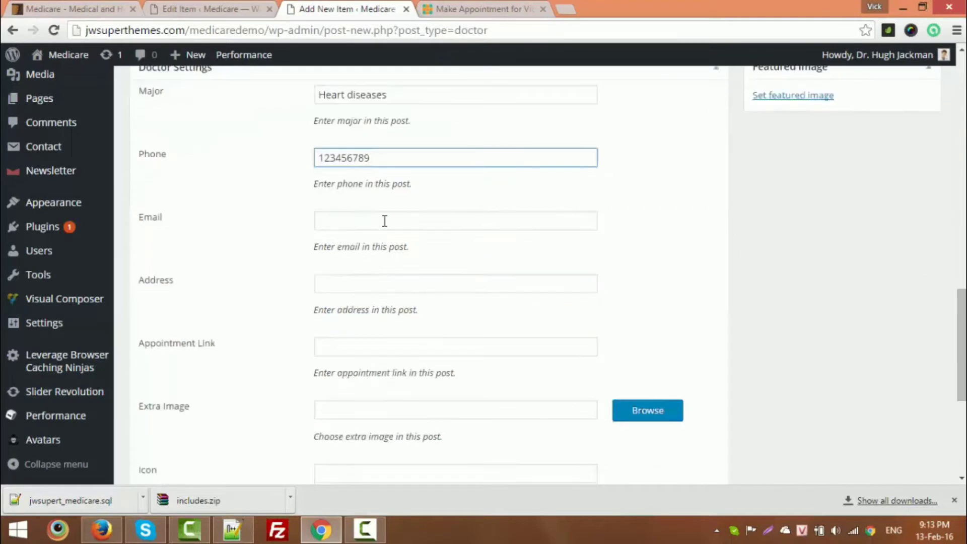
left_click(384, 220)
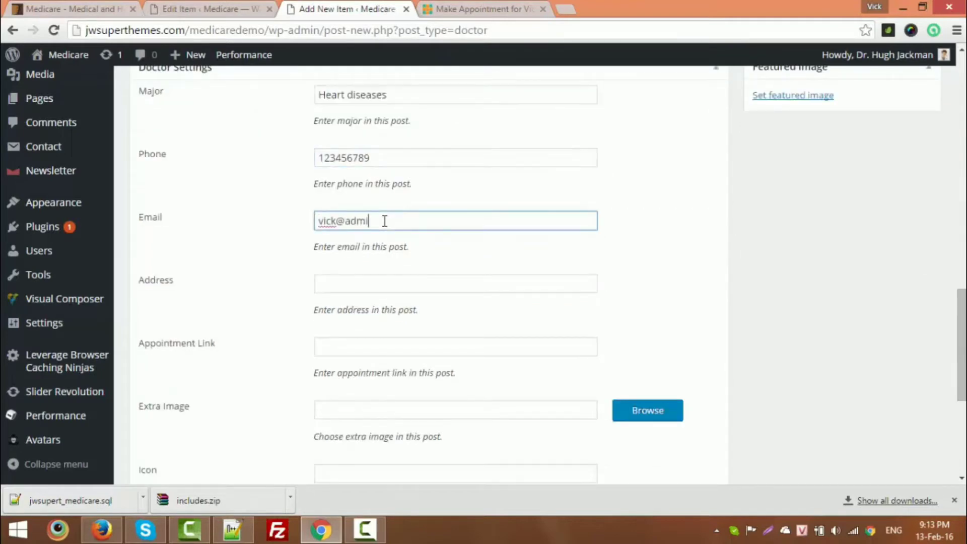
left_click(211, 9)
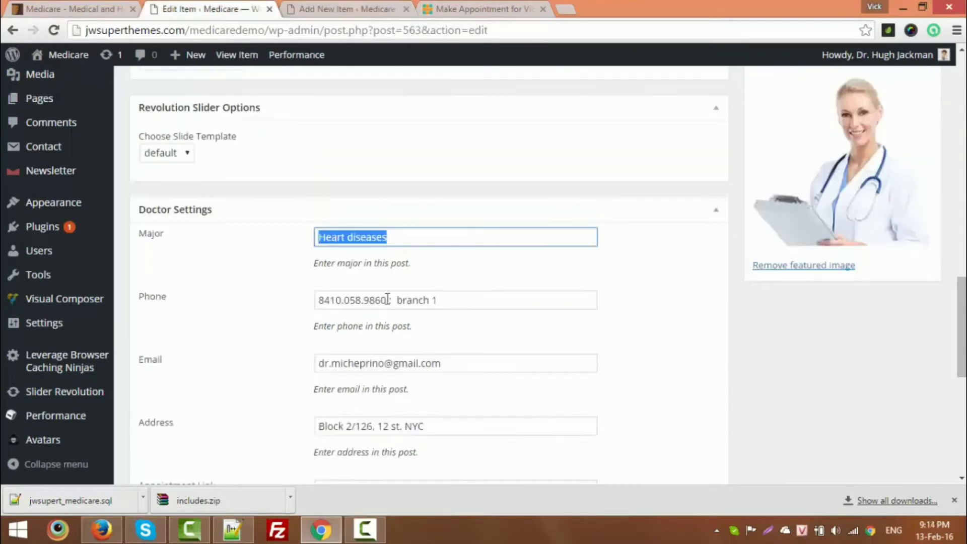
scroll(474, 296, "down", 1)
left_click_drag(475, 296, 255, 289)
key("ctrl+c")
left_click(347, 15)
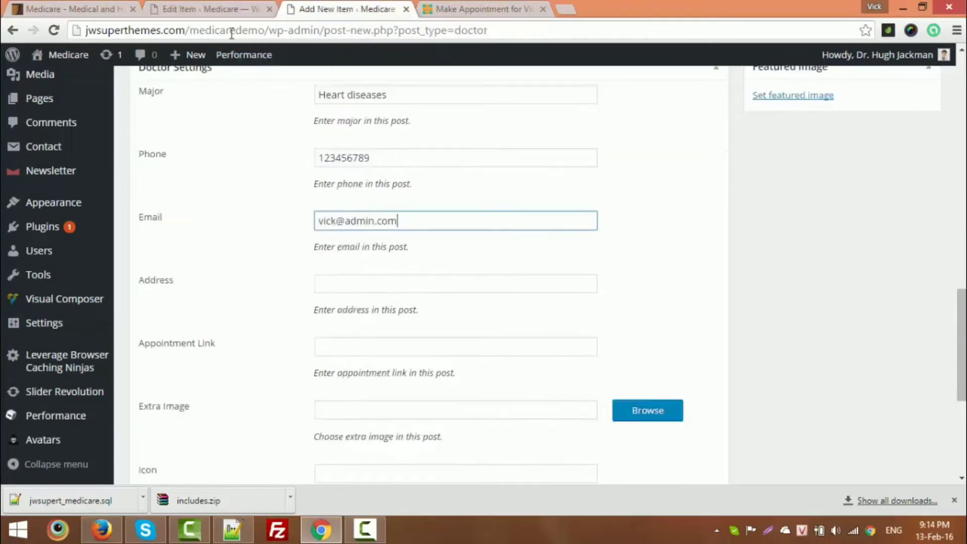
- Copy the address from the existing doctor's settings into the new doctor item's Address
left_click(221, 10)
left_click_drag(444, 352, 231, 358)
key("ctrl+c")
left_click(347, 11)
left_click(395, 280)
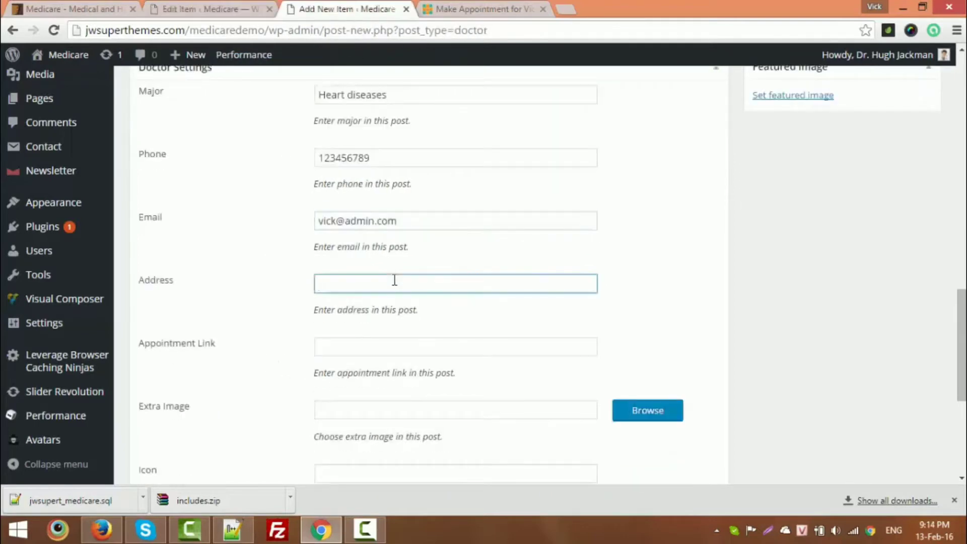
key("ctrl+v")
- Copy the live appointment page's URL into the new doctor item's Appointment Link
left_click(350, 344)
left_click(498, 11)
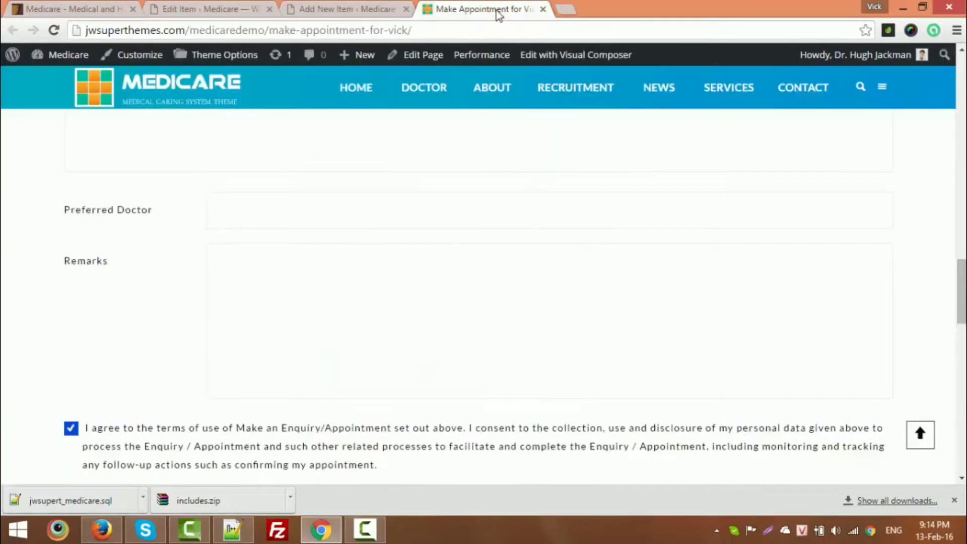
left_click(429, 29)
key("ctrl+c")
key("ctrl+shift+Tab")
key("ctrl+v")
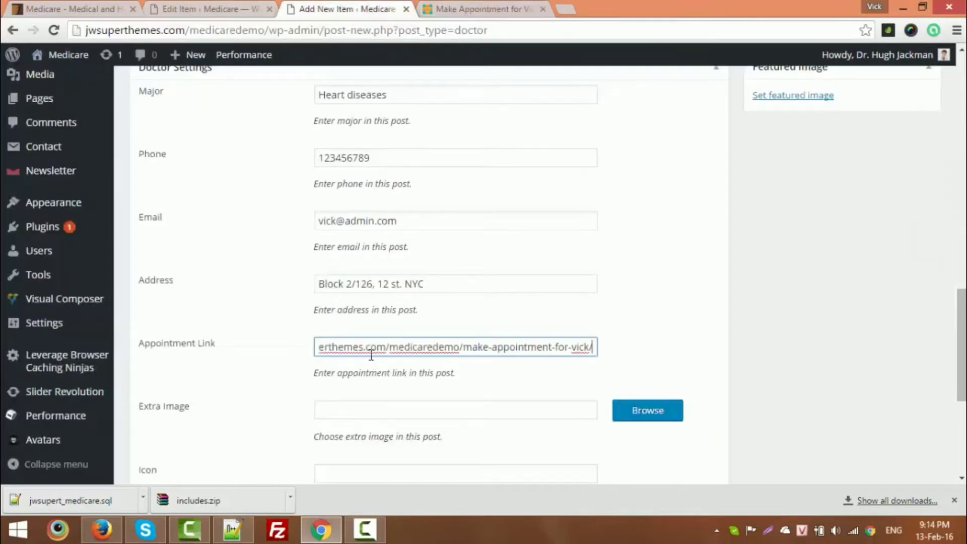
- Check the existing doctor's Extra Image and insert ourteam-doc-2 from the media library at full size for the new doctor
left_click(209, 8)
scroll(445, 320, "down", 4)
left_click(511, 270)
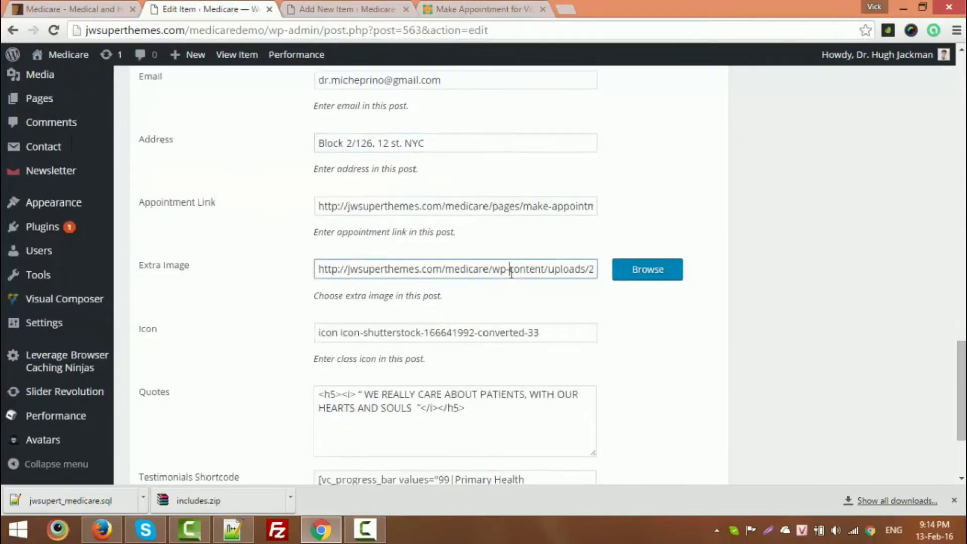
left_click(327, 9)
left_click(639, 416)
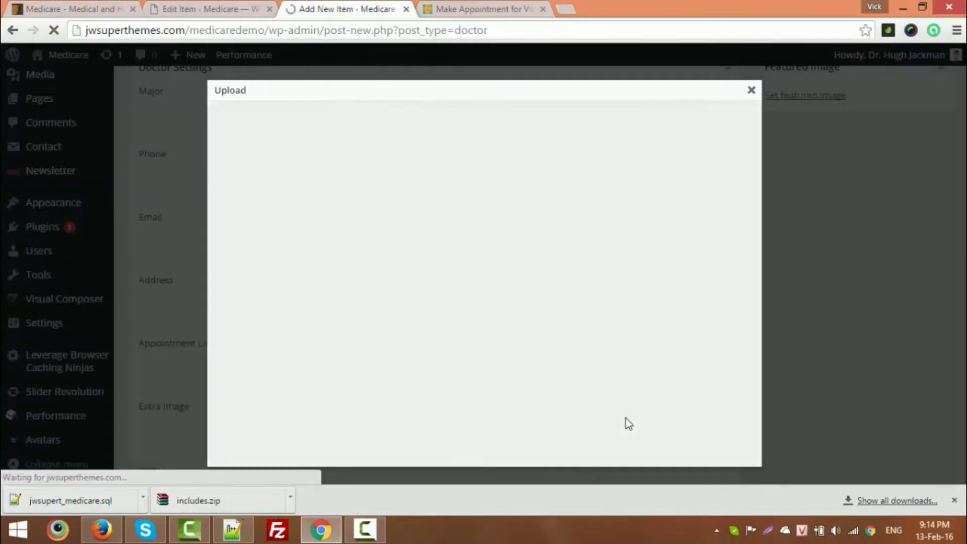
left_click(372, 117)
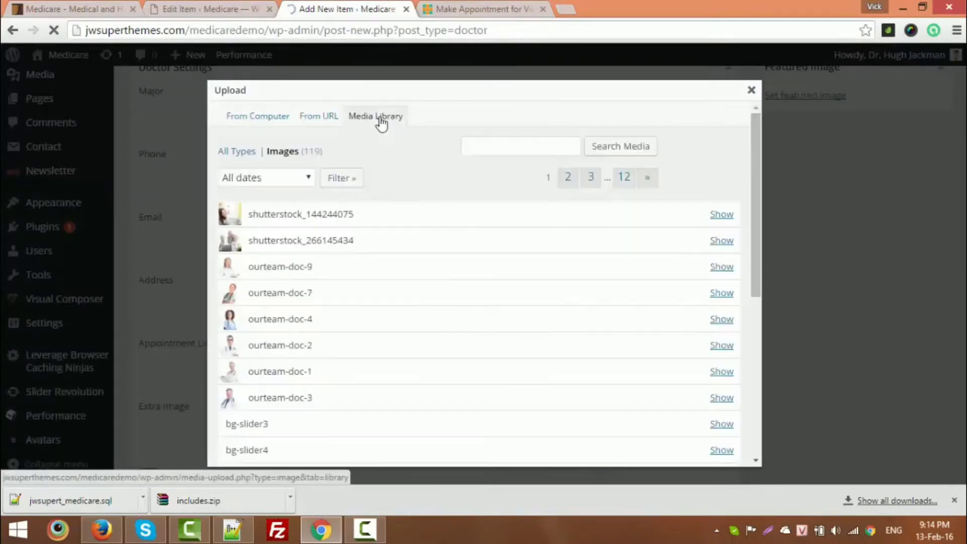
left_click(721, 346)
scroll(712, 347, "down", 3)
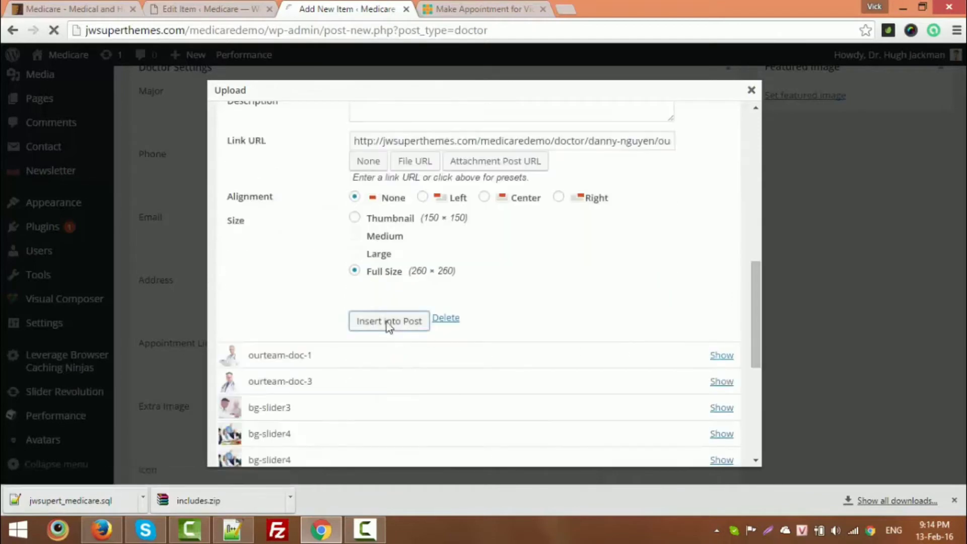
left_click(386, 325)
- Copy the icon class "icon icon-shutterstock-166641992-converted-33" from the existing doctor into the new doctor item
left_click(226, 7)
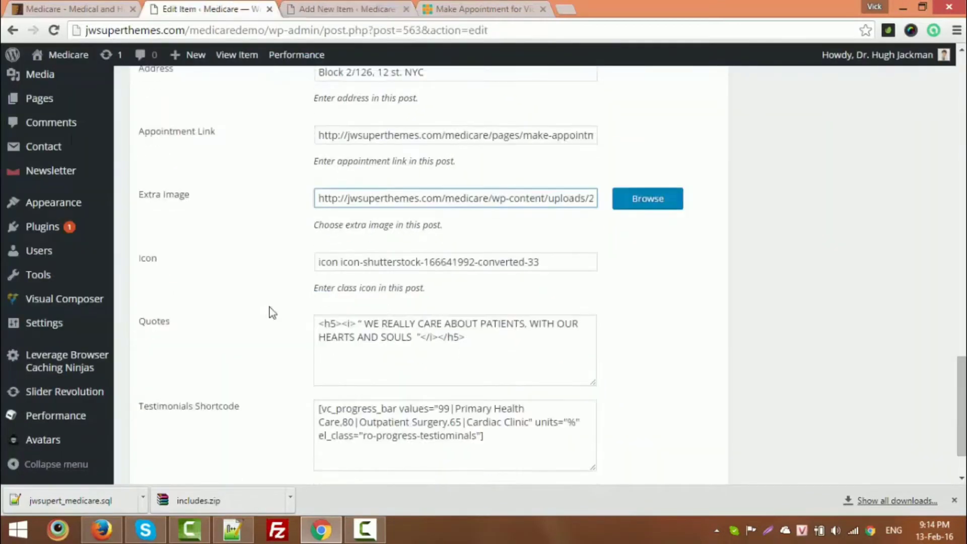
left_click_drag(544, 264, 227, 267)
key("ctrl+c")
left_click(335, 8)
left_click(395, 332)
key("ctrl+v")
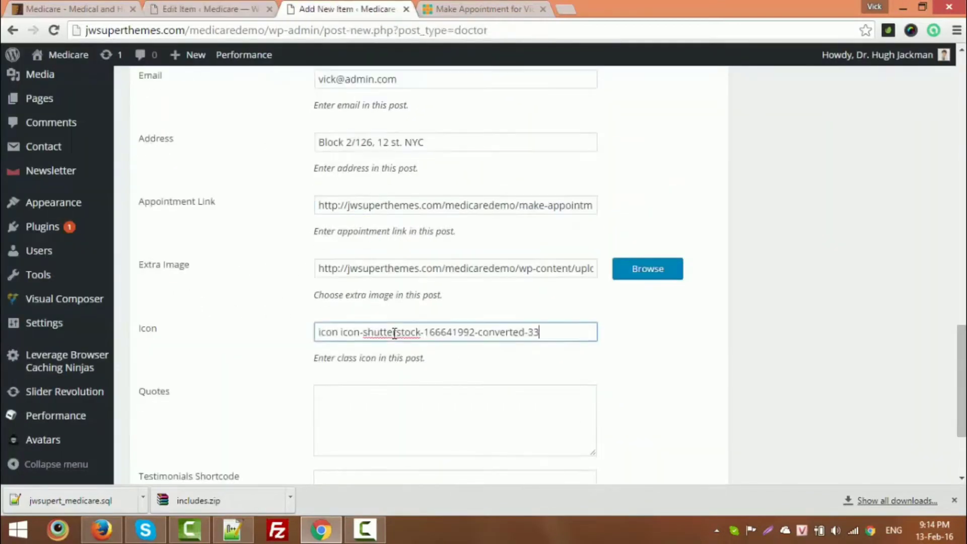
- Copy the "WE REALLY CARE ABOUT PATIENTS, WITH OUR HEARTS AND SOULS" quote markup from the existing doctor into the new item's Quotes
left_click(245, 7)
left_click_drag(490, 344, 251, 311)
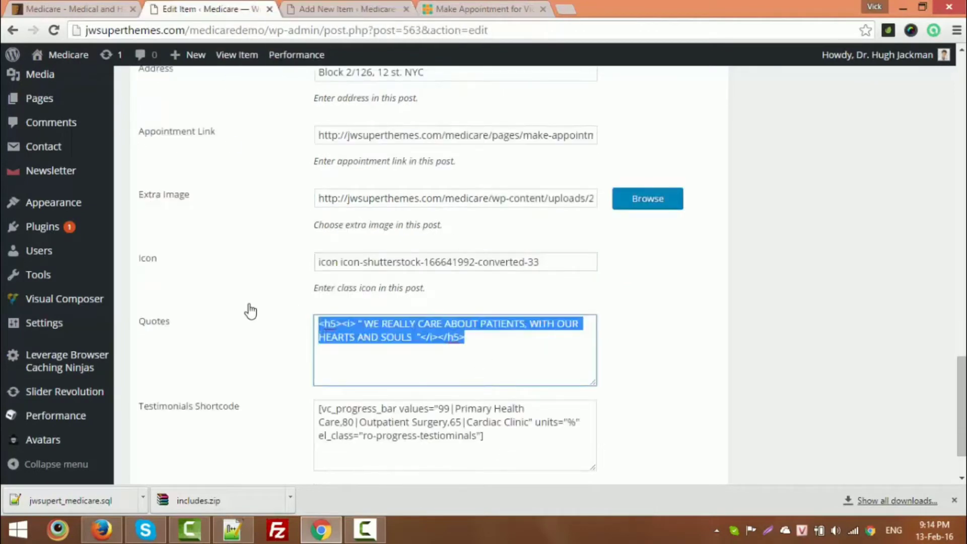
key("ctrl+c")
left_click(338, 9)
left_click(433, 425)
key("ctrl+v")
- Copy the vc_progress_bar testimonials shortcode from the existing doctor into the new doctor item
scroll(390, 371, "down", 2)
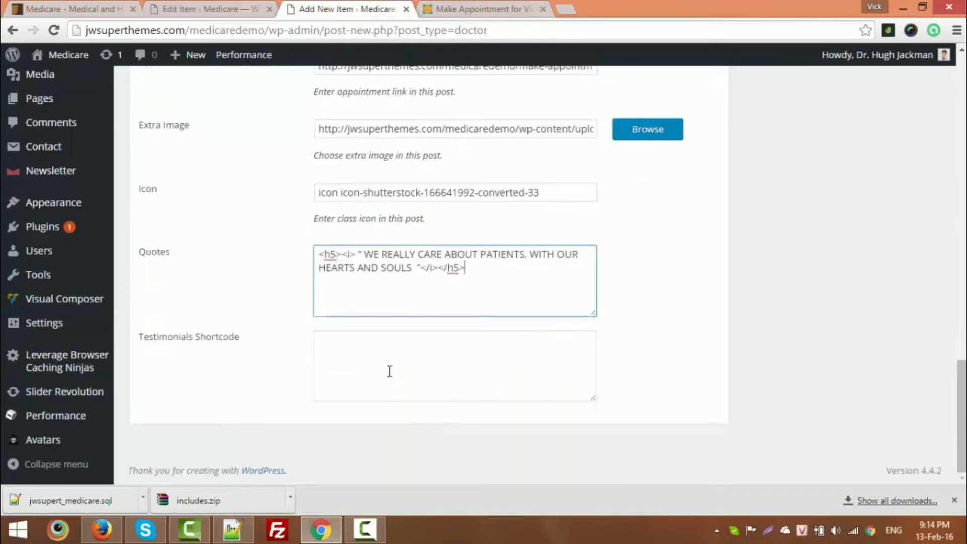
left_click(231, 8)
left_click_drag(483, 363, 307, 347)
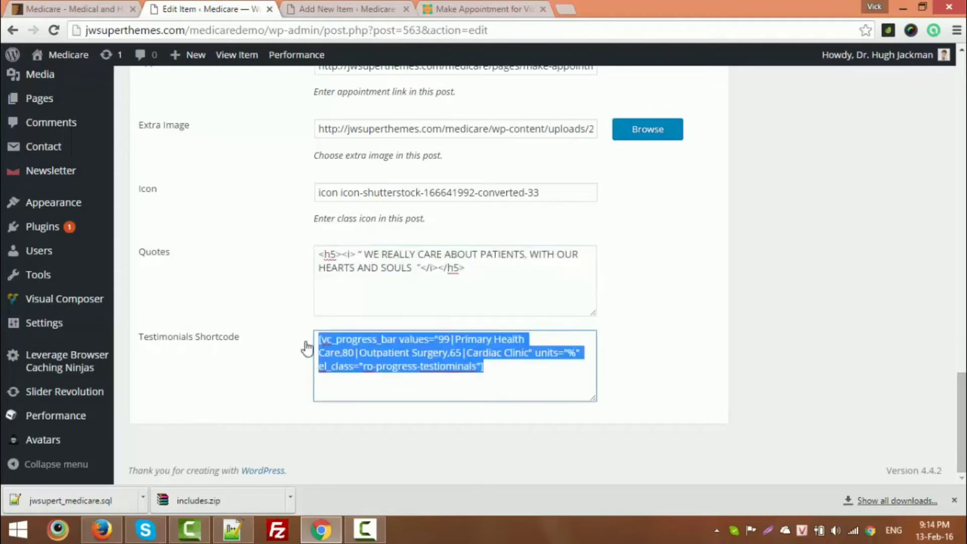
key("ctrl+c")
left_click(343, 9)
left_click(384, 378)
key("ctrl+v")
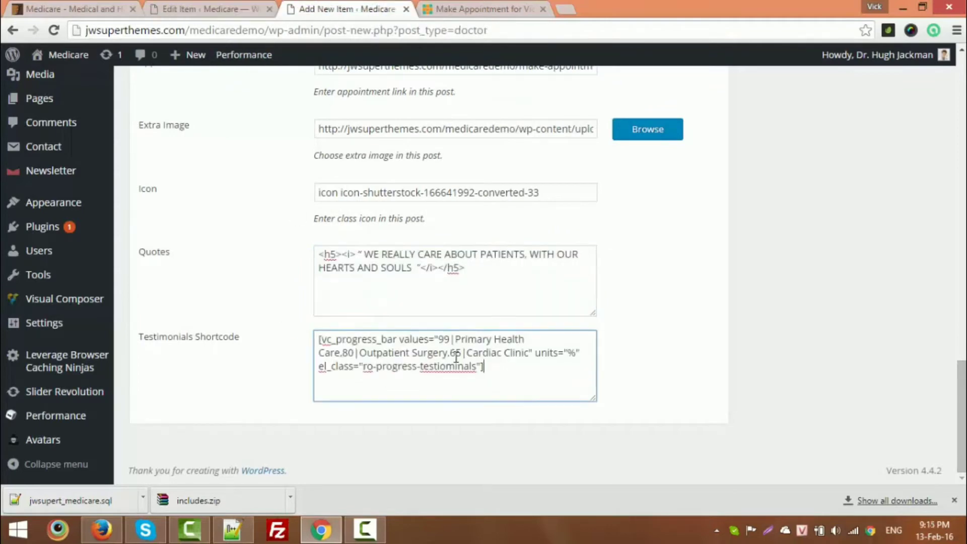
- Change the shortcode's progress values to 80 for Primary Health Care, 70 for Outpatient Surgery and 60 for Cardiac Clinic
key("BackSpace")
key("BackSpace")
type("70")
left_click(460, 352)
key("BackSpace")
type("0")
key("BackSpace")
key("BackSpace")
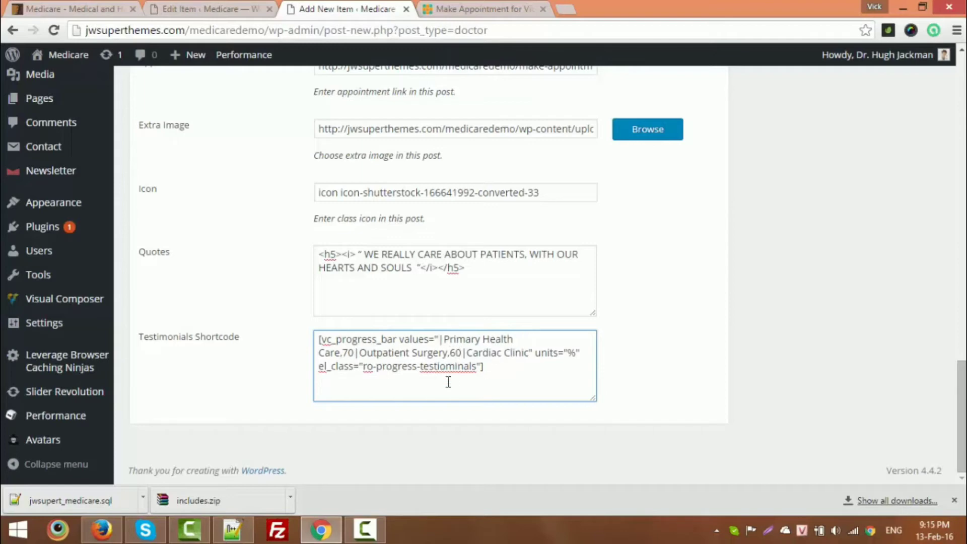
type("80")
- Assign the new doctor to the Cancer, Elder Clinic and Heart Deseases departments
scroll(723, 246, "up", 15)
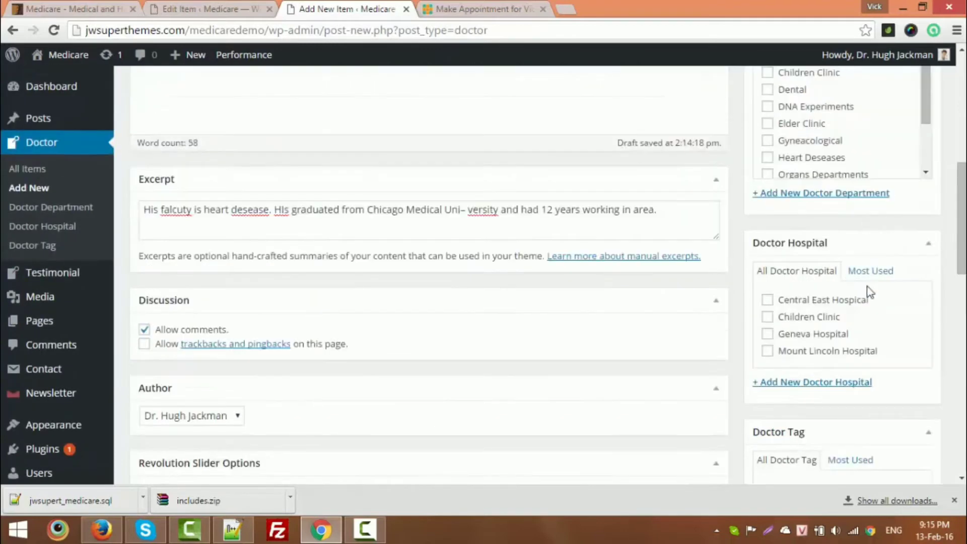
scroll(864, 298, "up", 3)
left_click(767, 198)
left_click(767, 265)
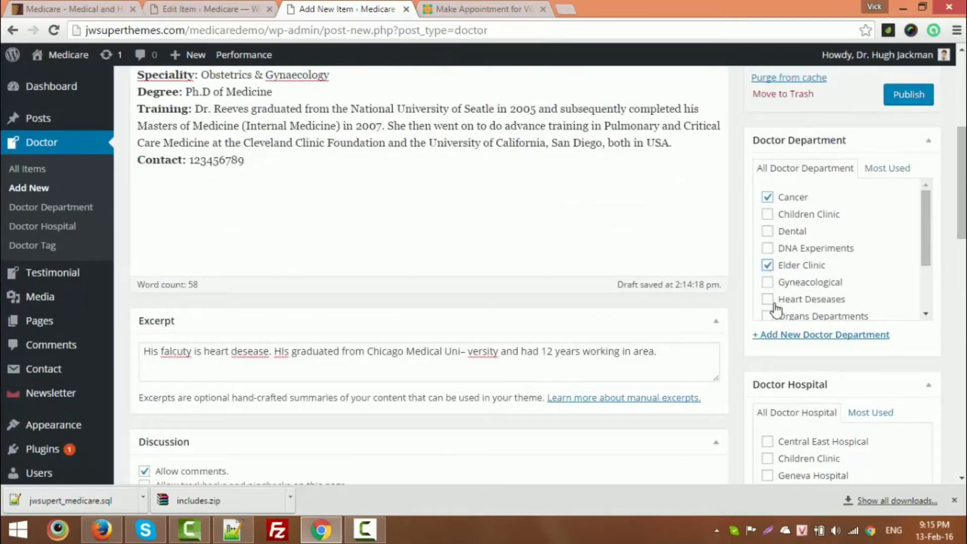
left_click(767, 299)
- Assign the new doctor to Central East Hospical and Mount Lincoln Hospital
scroll(826, 282, "down", 2)
scroll(806, 385, "down", 2)
left_click(767, 370)
left_click(767, 421)
- Check the existing doctor's featured image and set a media library image as the new doctor's featured image
scroll(826, 353, "down", 3)
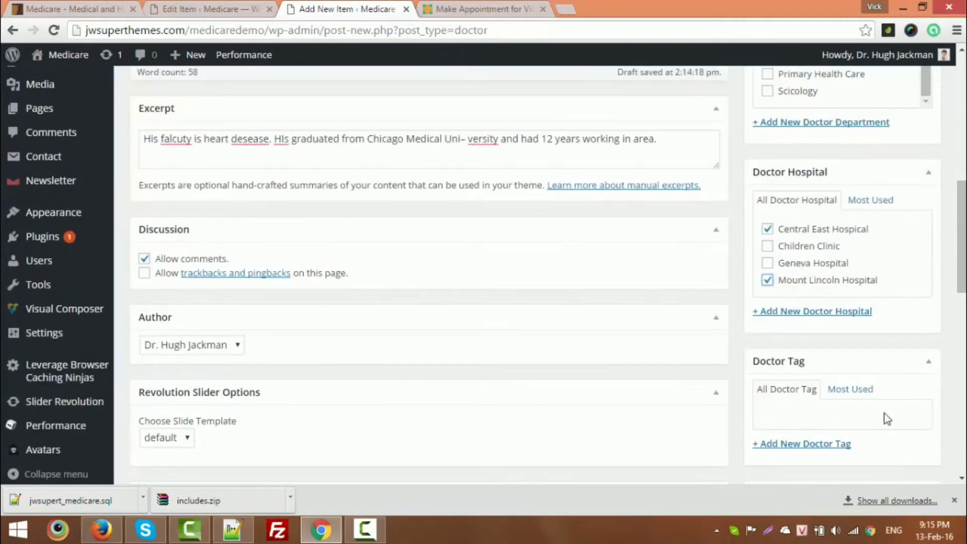
left_click(474, 9)
left_click(211, 9)
scroll(826, 323, "up", 15)
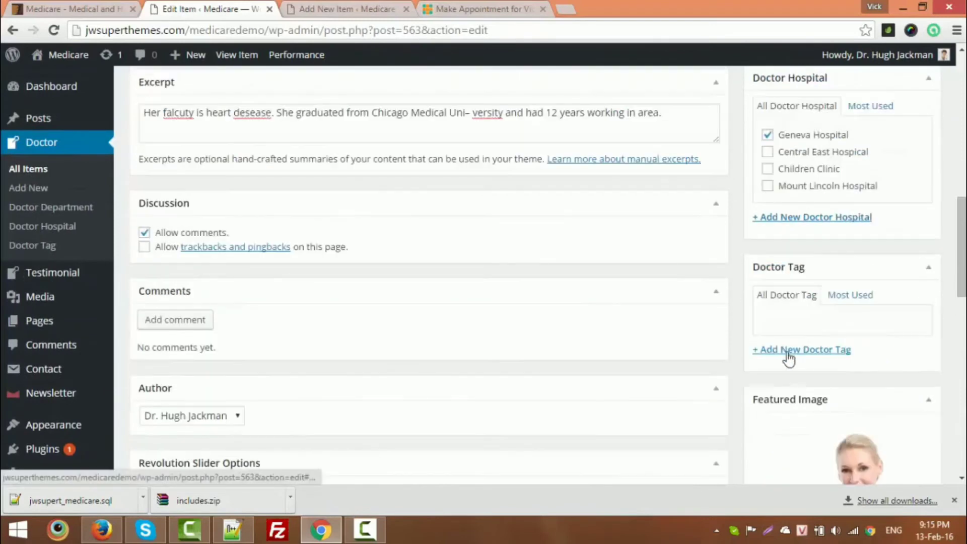
scroll(464, 77, "up", 3)
key("ctrl+Tab")
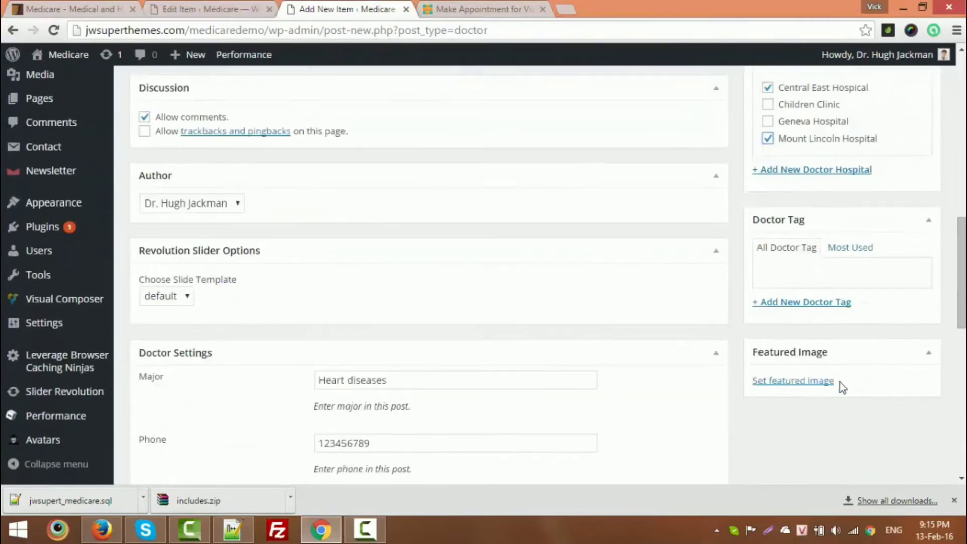
left_click(794, 377)
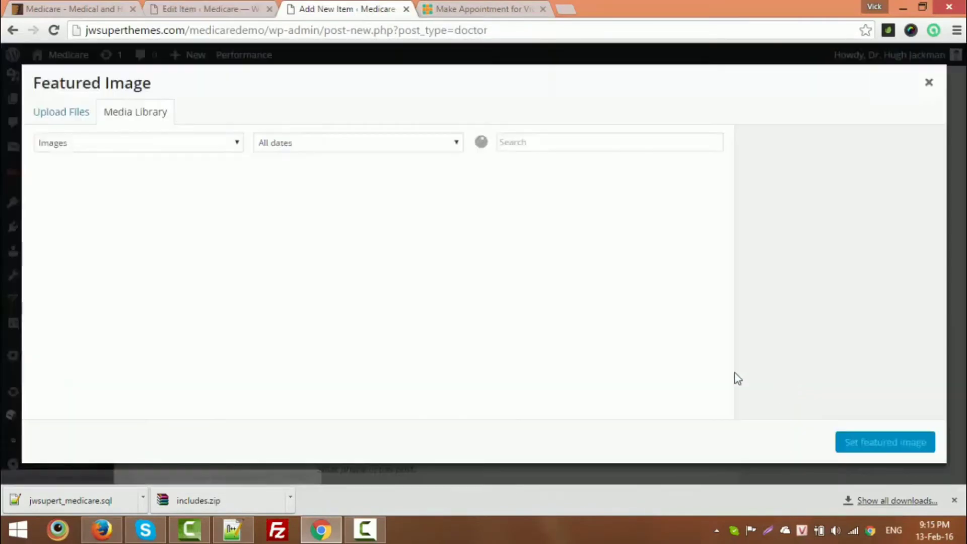
left_click(568, 211)
left_click(884, 442)
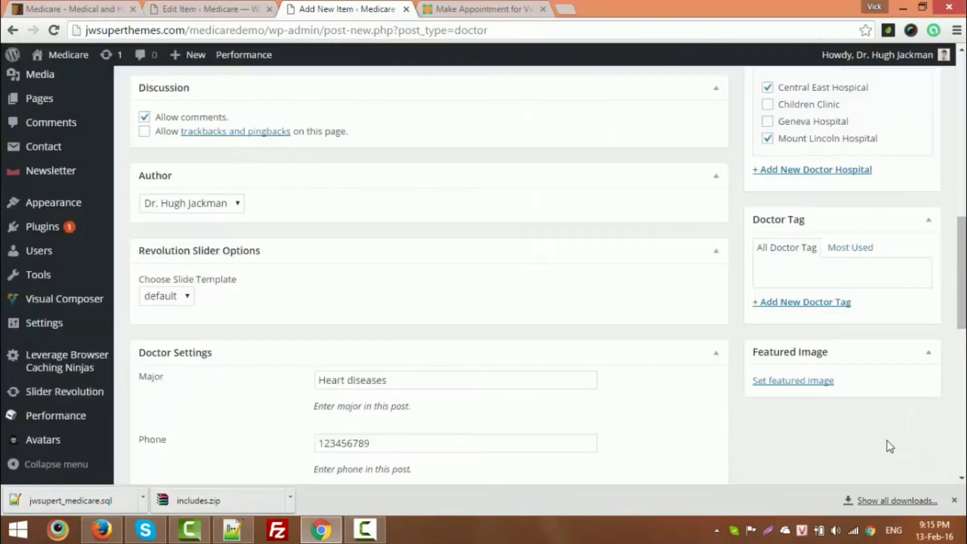
- Publish the new doctor item and review its live profile page in a new browser tab
scroll(891, 443, "up", 15)
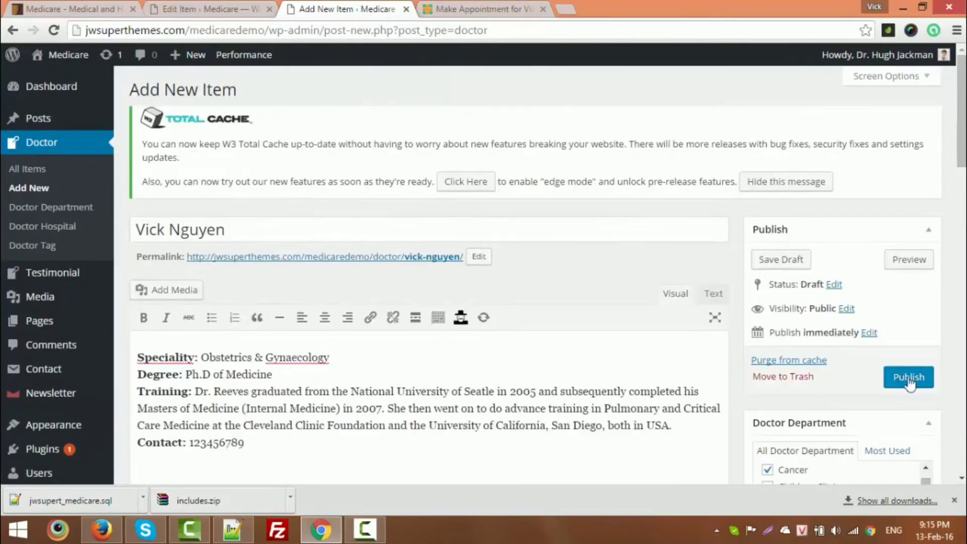
left_click(909, 383)
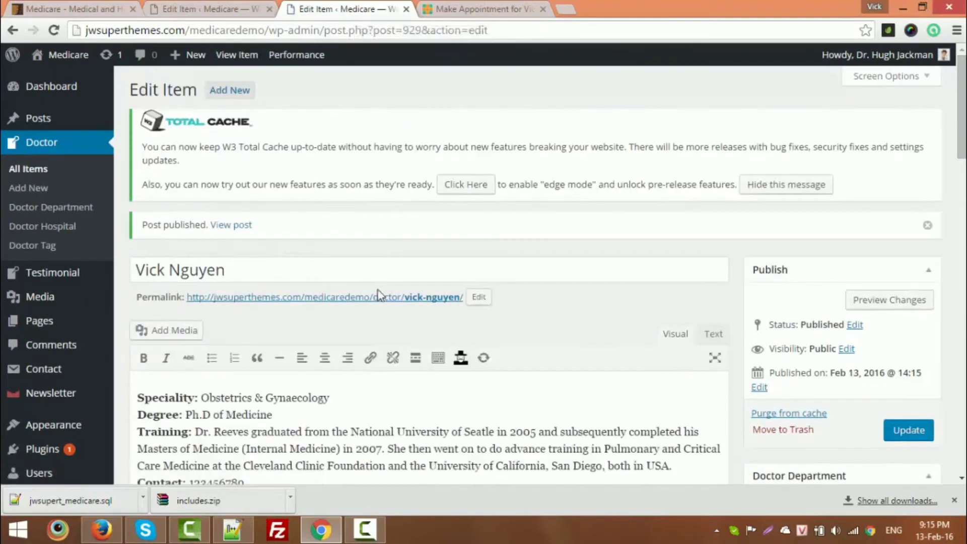
right_click(386, 297)
left_click(405, 308)
left_click(468, 9)
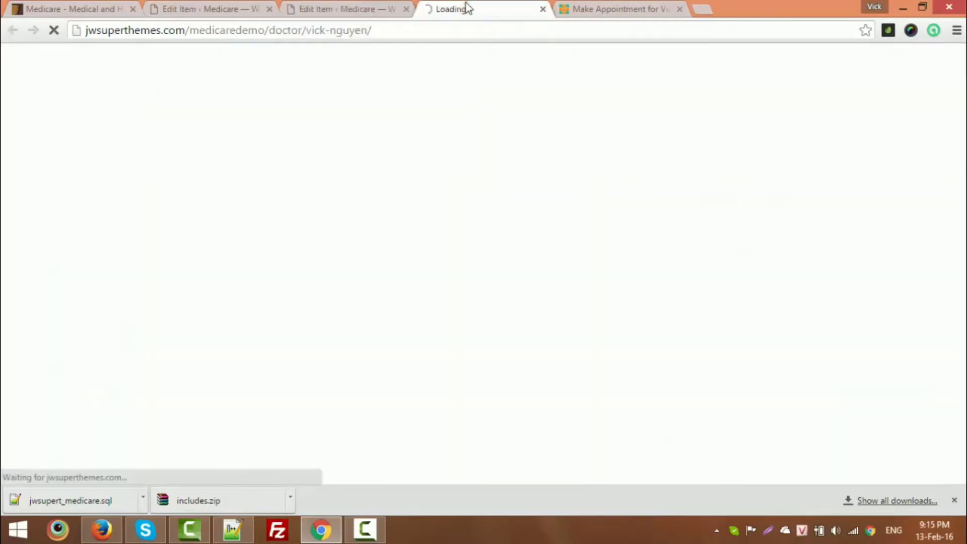
scroll(433, 251, "down", 12)
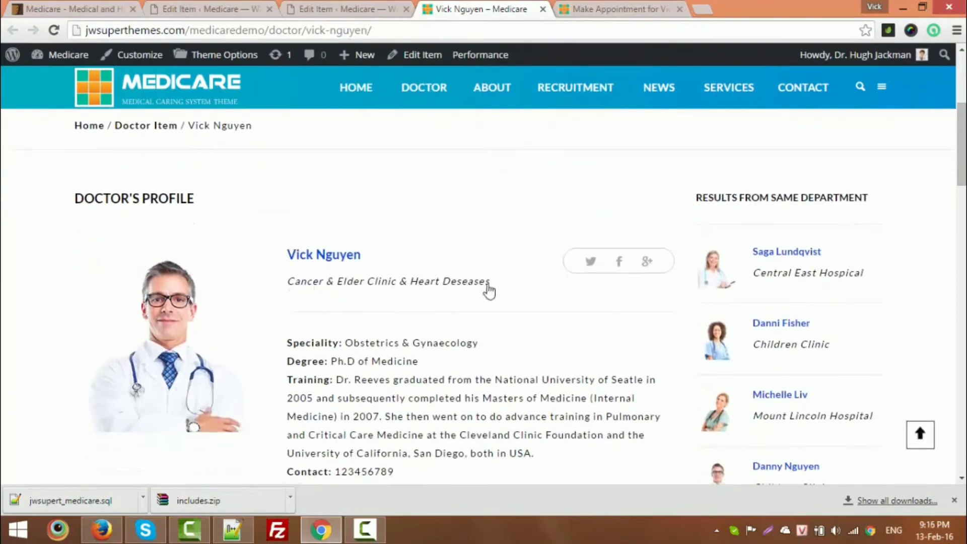
scroll(476, 199, "up", 4)
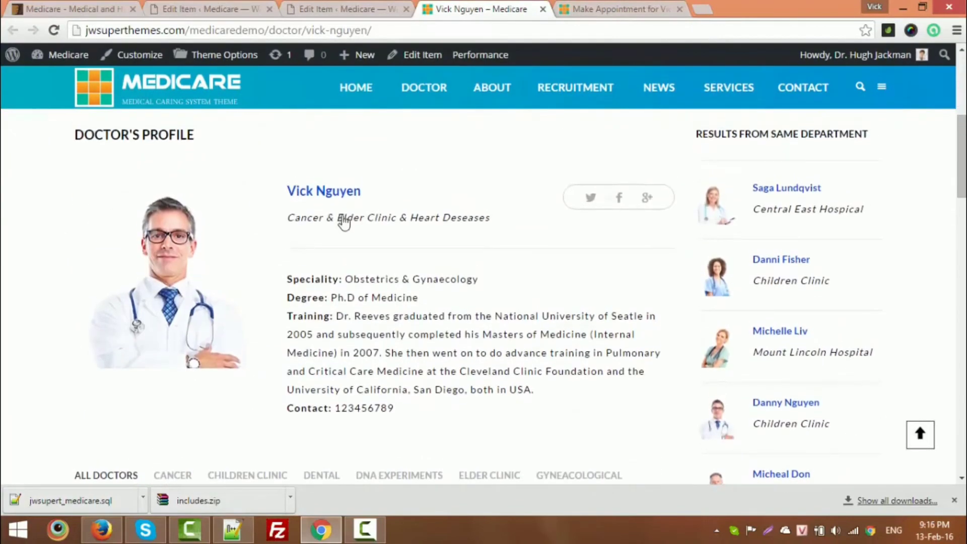
left_click_drag(414, 403, 342, 405)
scroll(387, 360, "down", 8)
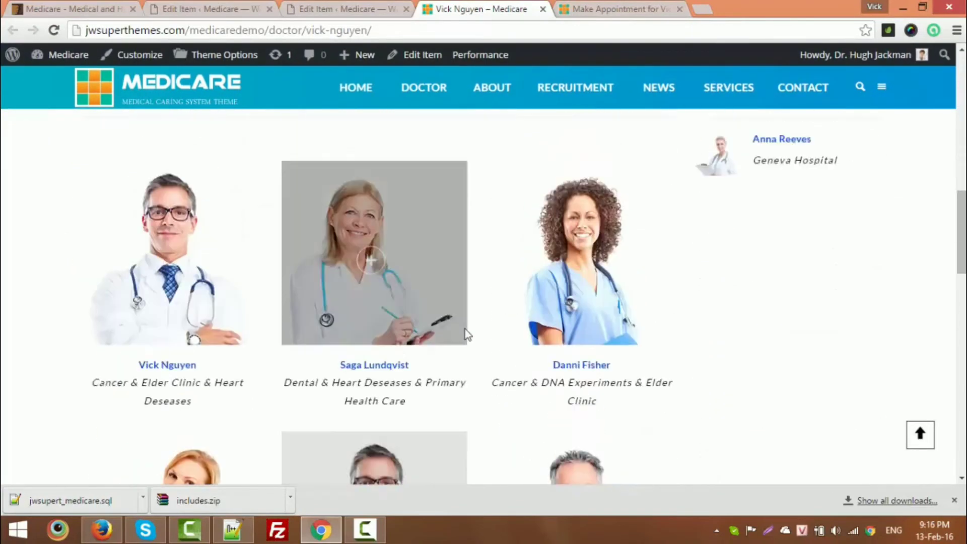
- Search the Find Doctor page for the new doctor by first name and review the matching entry
scroll(467, 331, "up", 8)
scroll(472, 331, "up", 6)
mouse_move(425, 126)
left_click(425, 145)
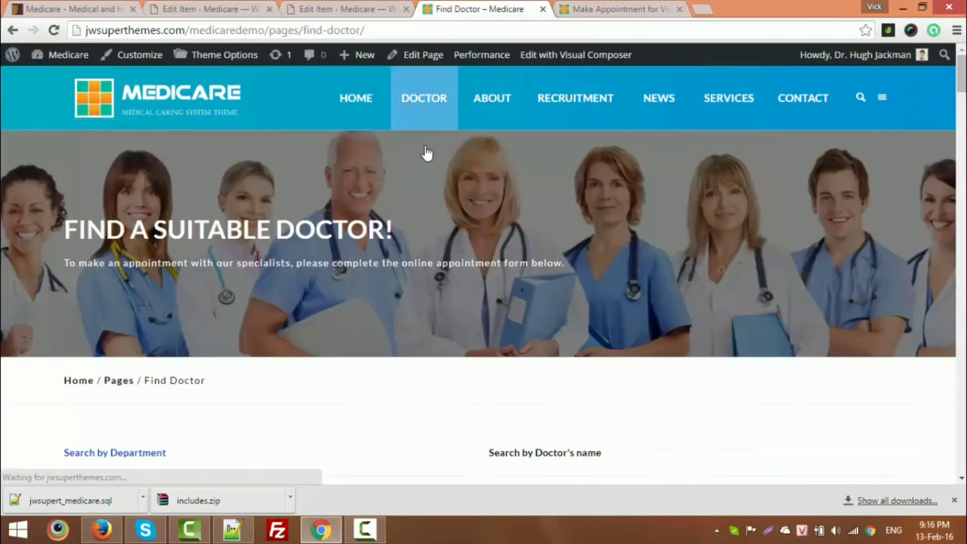
scroll(428, 155, "down", 4)
left_click(553, 300)
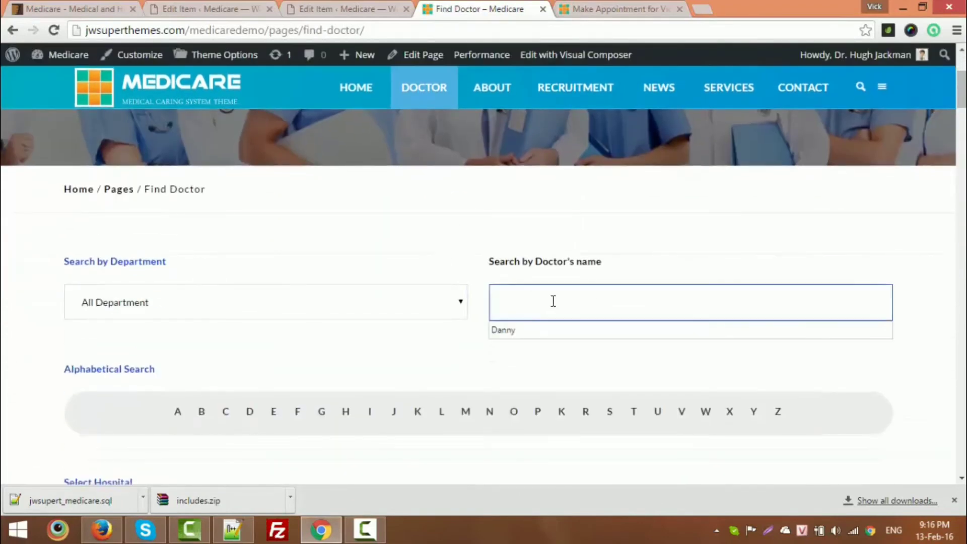
type("Vick")
scroll(552, 300, "down", 5)
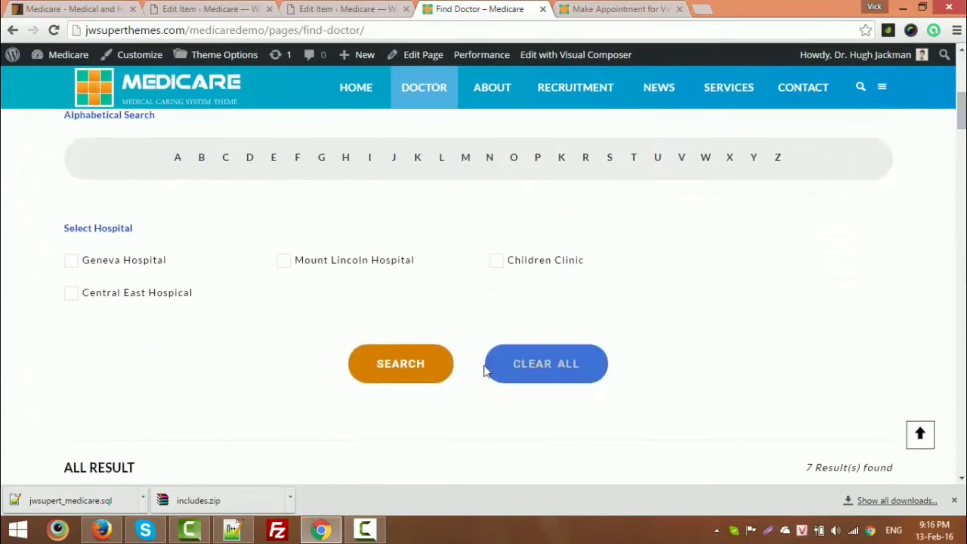
left_click(414, 372)
scroll(427, 368, "down", 15)
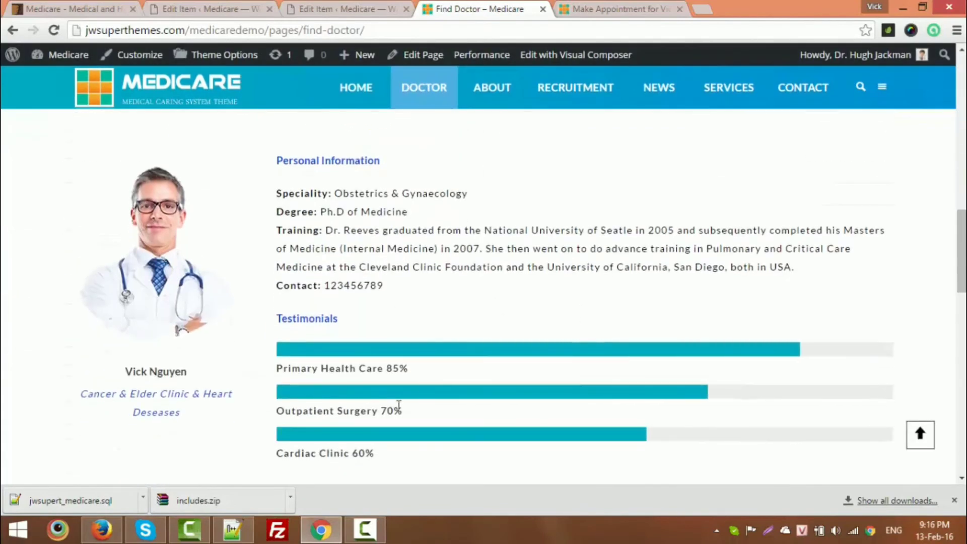
scroll(242, 318, "down", 3)
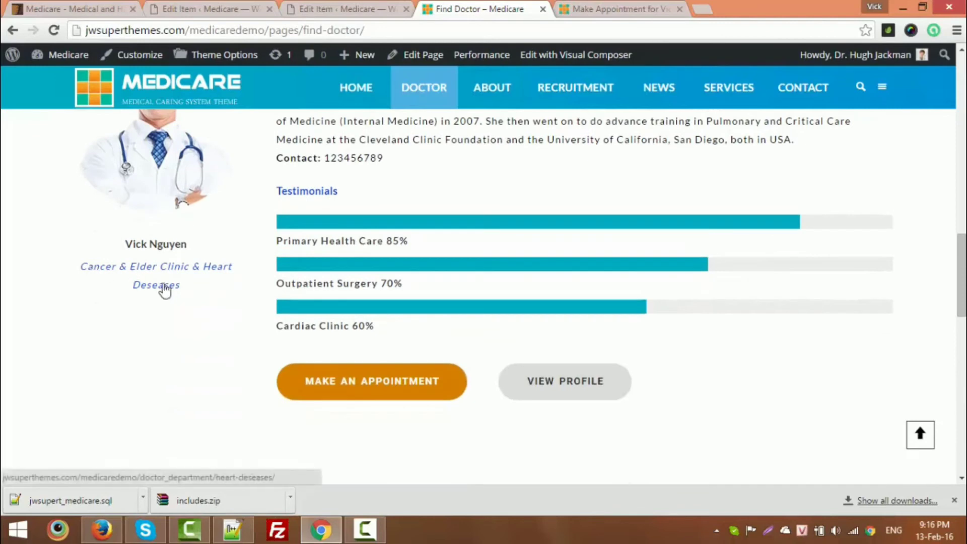
- Open the found doctor's appointment page in a new browser tab, select the Geneva Hospital clinic and review the form down to its end
middle_click(416, 391)
left_click(633, 9)
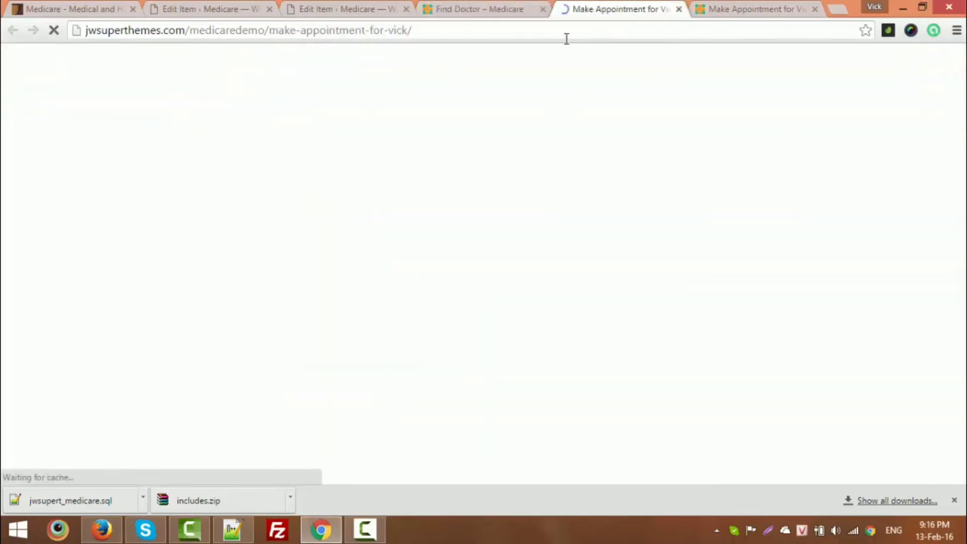
scroll(194, 358, "down", 8)
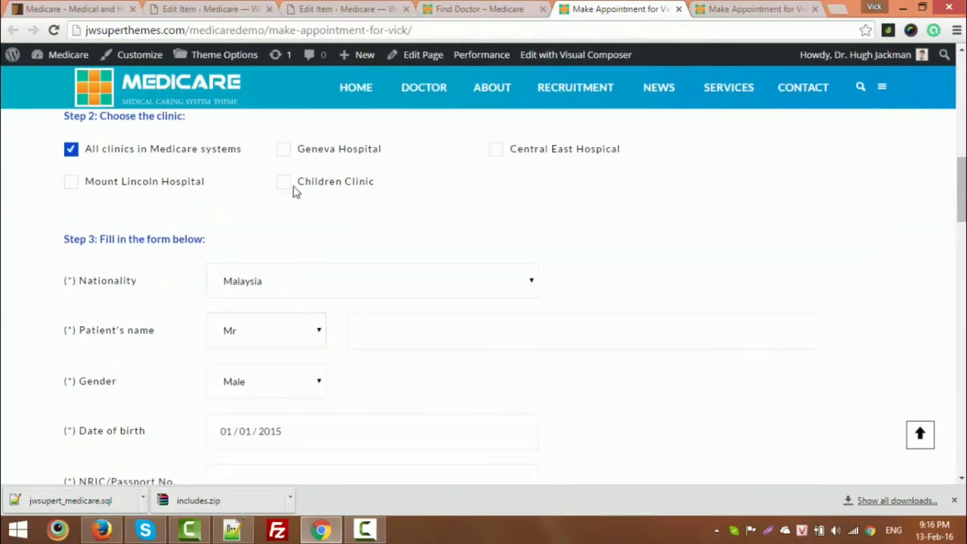
left_click(283, 149)
left_click(361, 342)
scroll(362, 351, "down", 1)
scroll(481, 355, "down", 5)
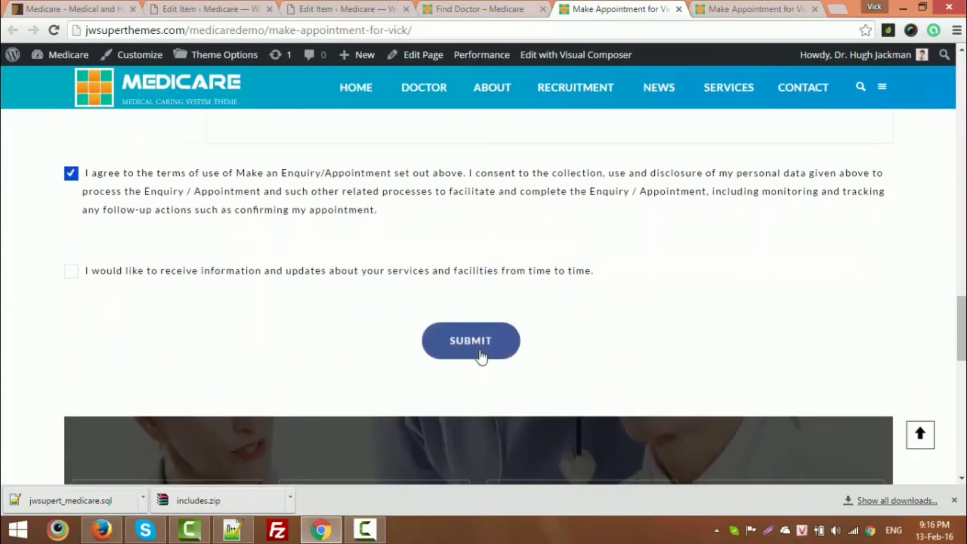
- Return to the Find Doctor results and open the new doctor's full profile for review
left_click(511, 11)
left_click(569, 388)
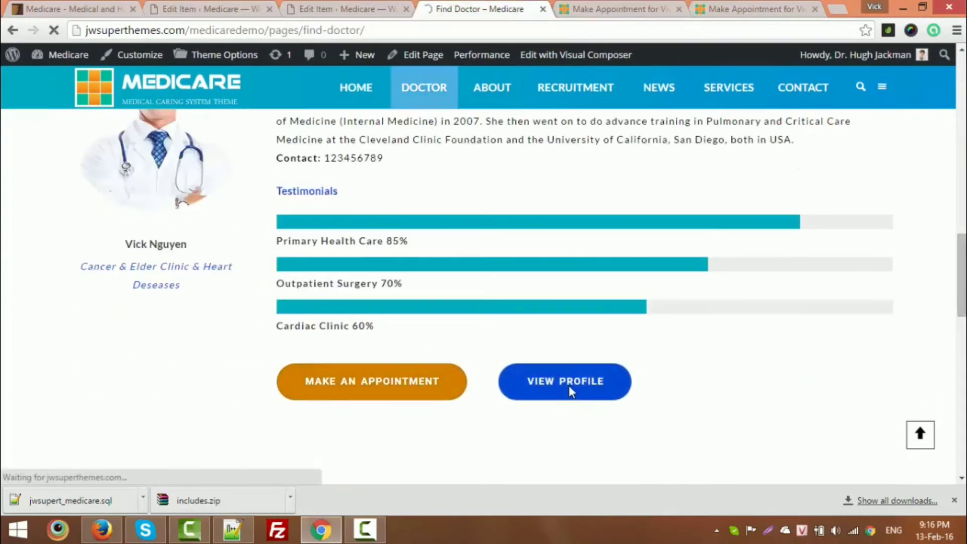
scroll(569, 386, "down", 4)
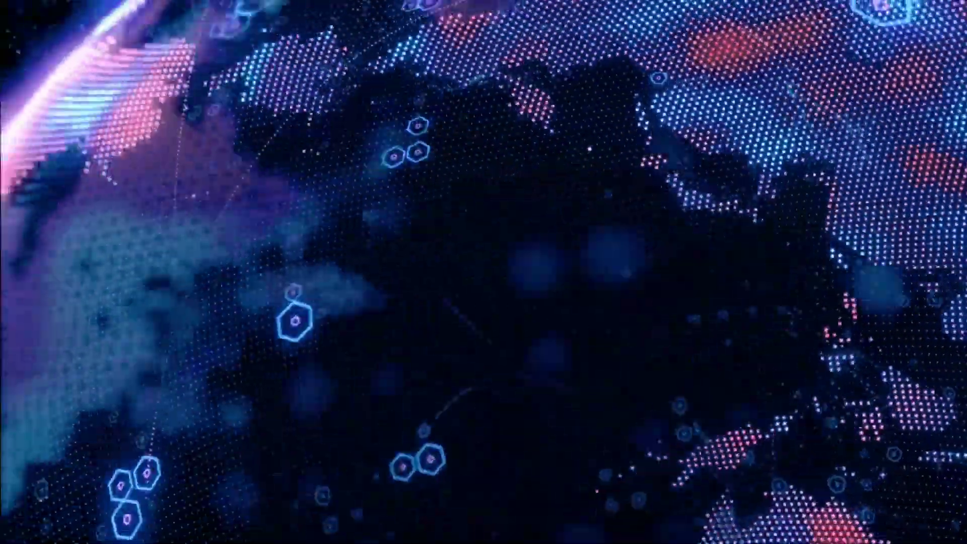